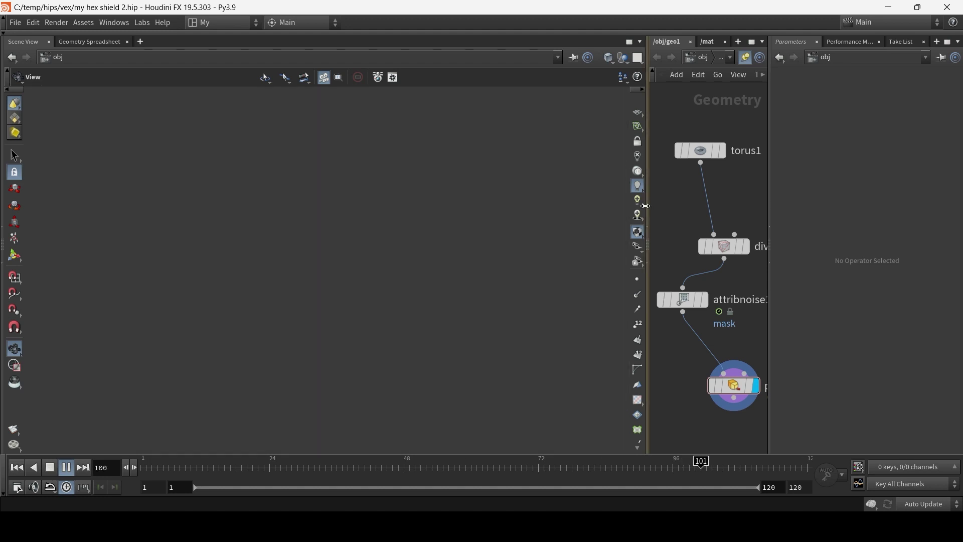
Widen the network area, stop the hex shield animation at frame 15, and dolly in on the torus
drag(647, 226, 328, 227)
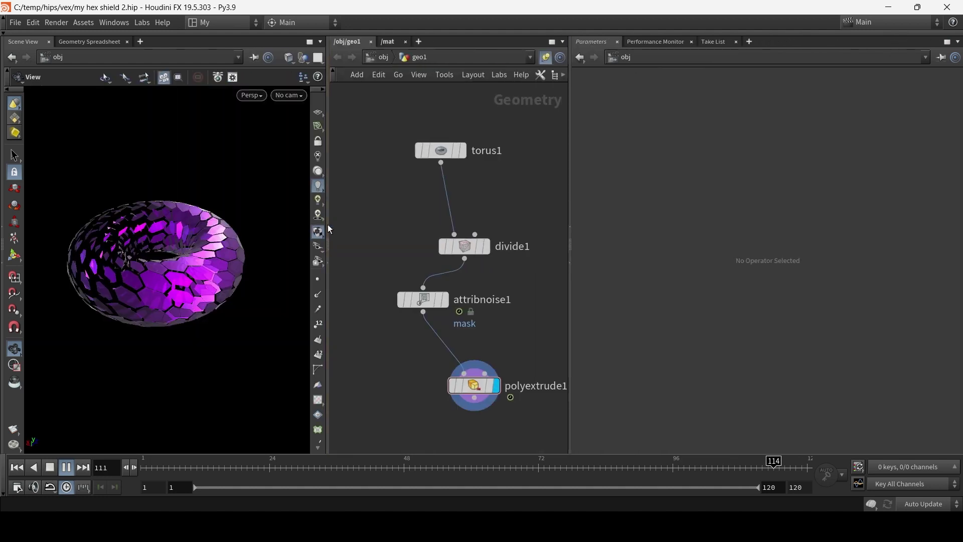
drag(569, 221, 667, 220)
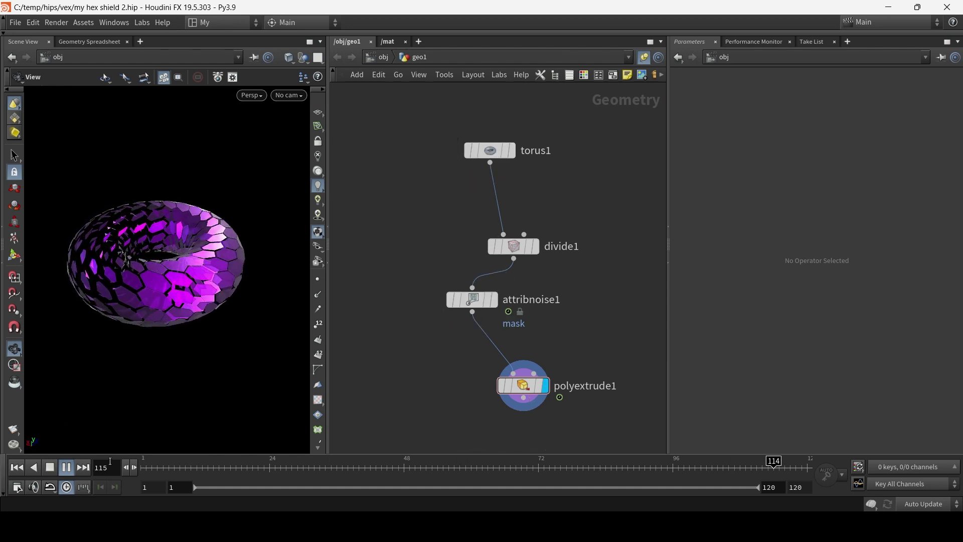
click(49, 467)
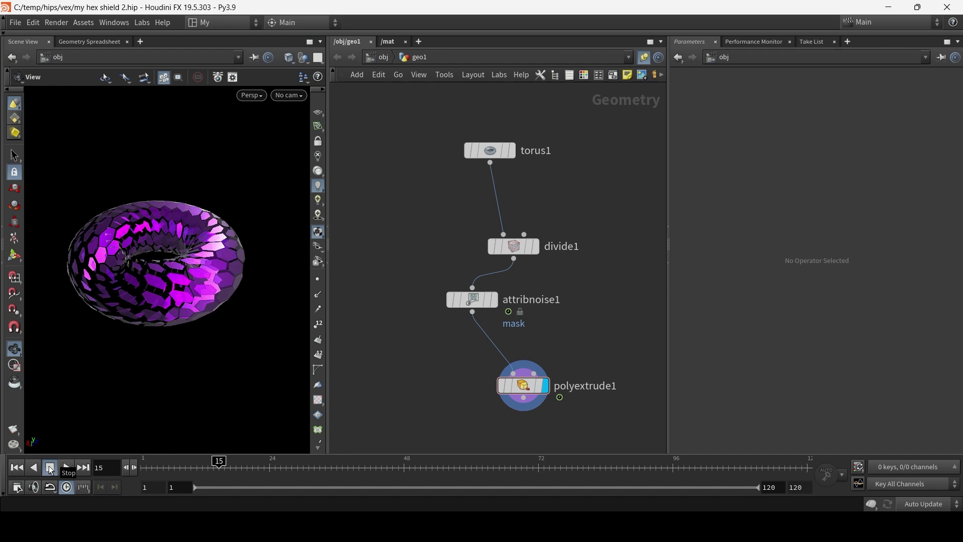
right_drag(177, 336, 239, 298)
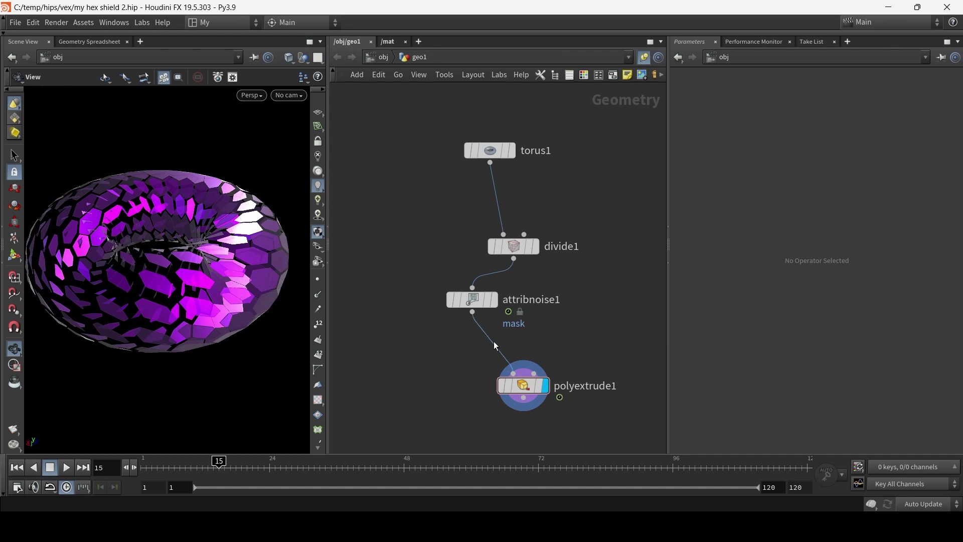
Start a new scene, add a Geometry object geo1, and dive inside it
click(14, 24)
click(30, 32)
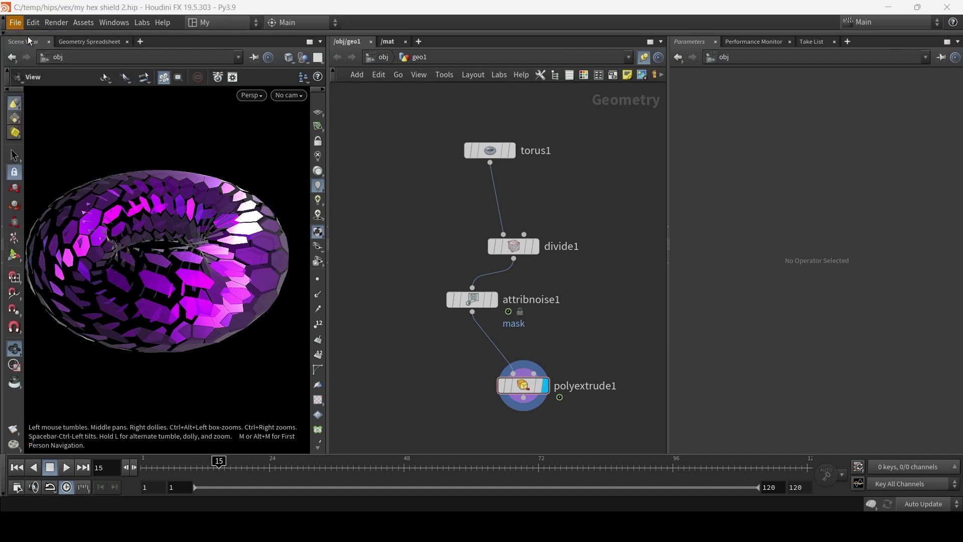
key(Tab)
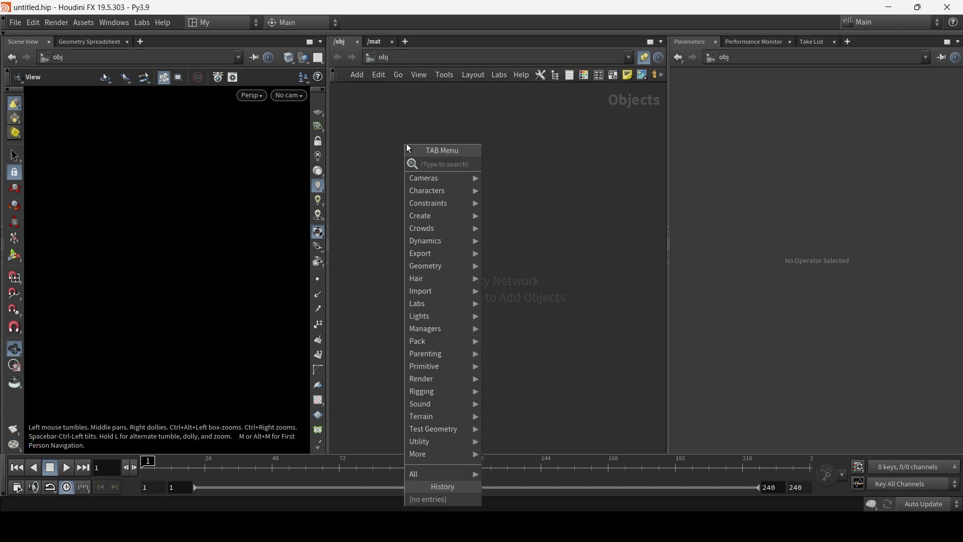
text(geo)
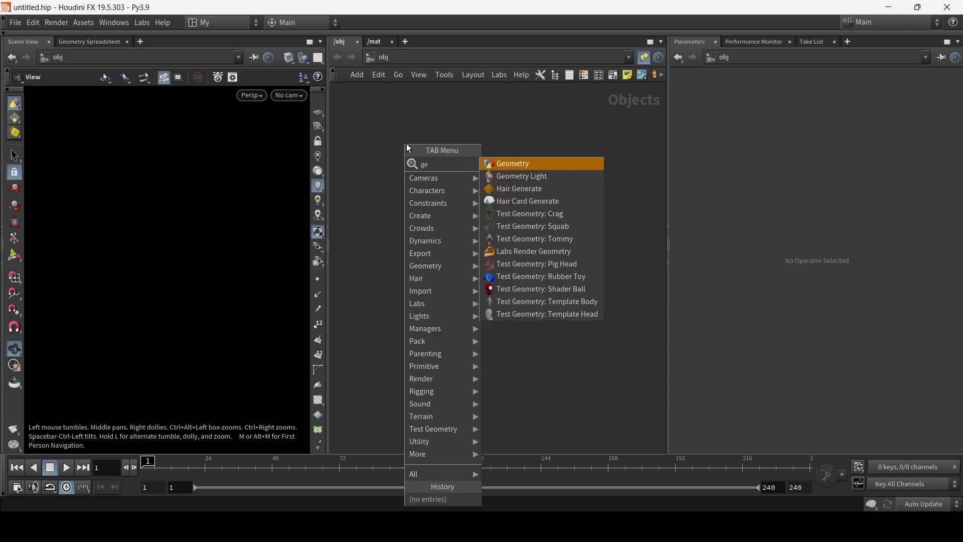
click(525, 164)
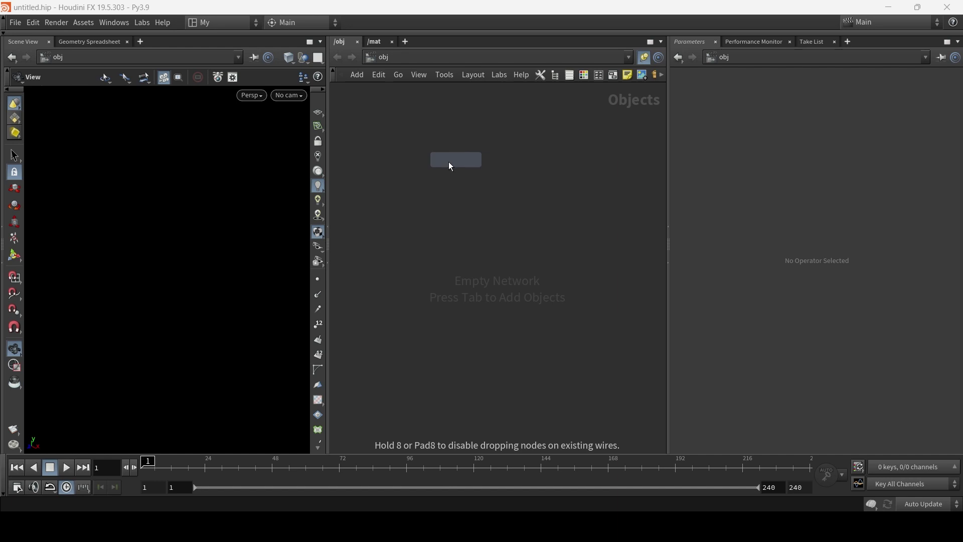
click(462, 162)
double_click(454, 162)
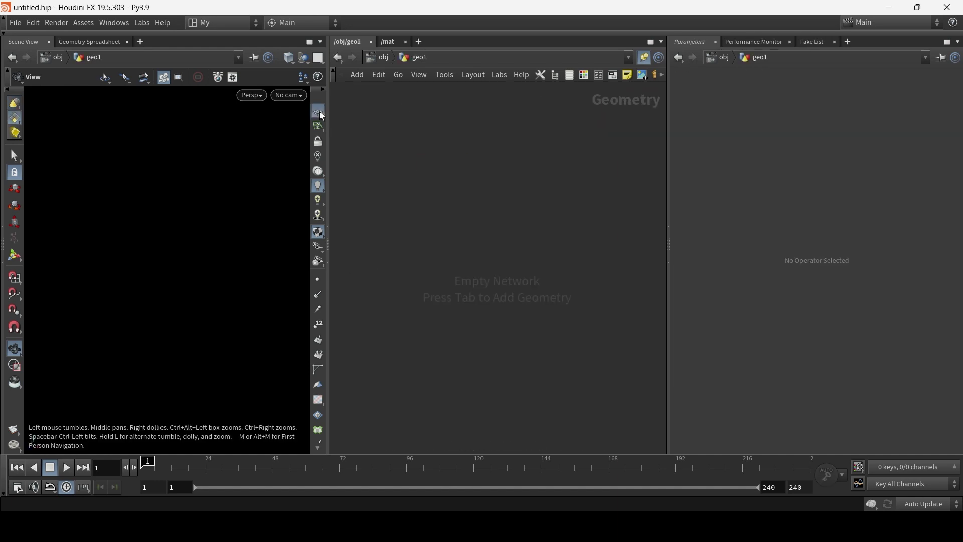
drag(181, 311, 180, 290)
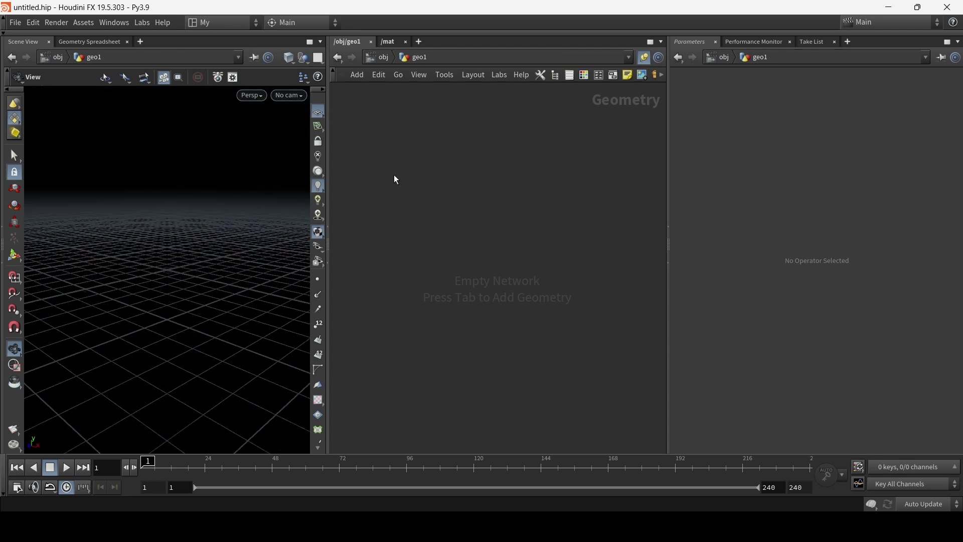
Add a default Torus node (radii 0.5/0.25, 12 rows, 24 columns) and frame it
key(Tab)
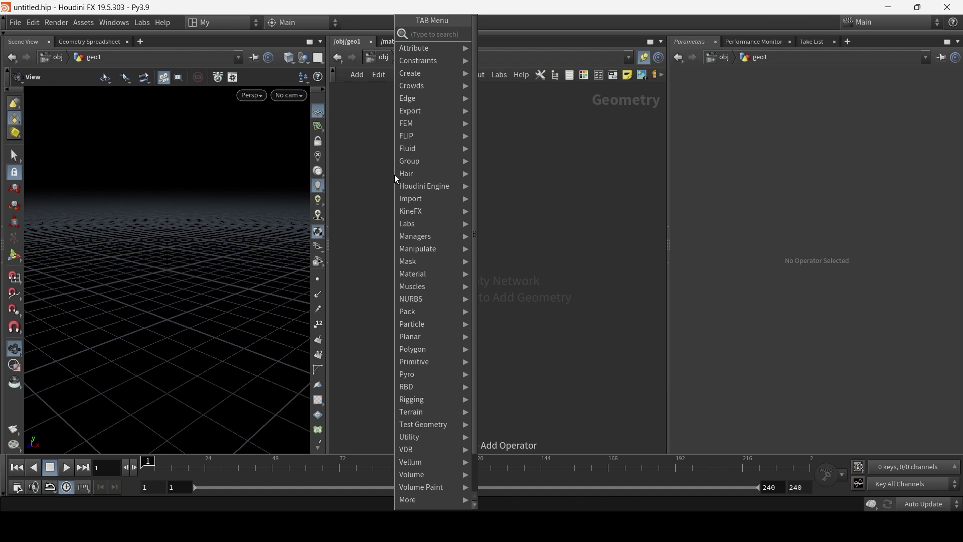
text(tor)
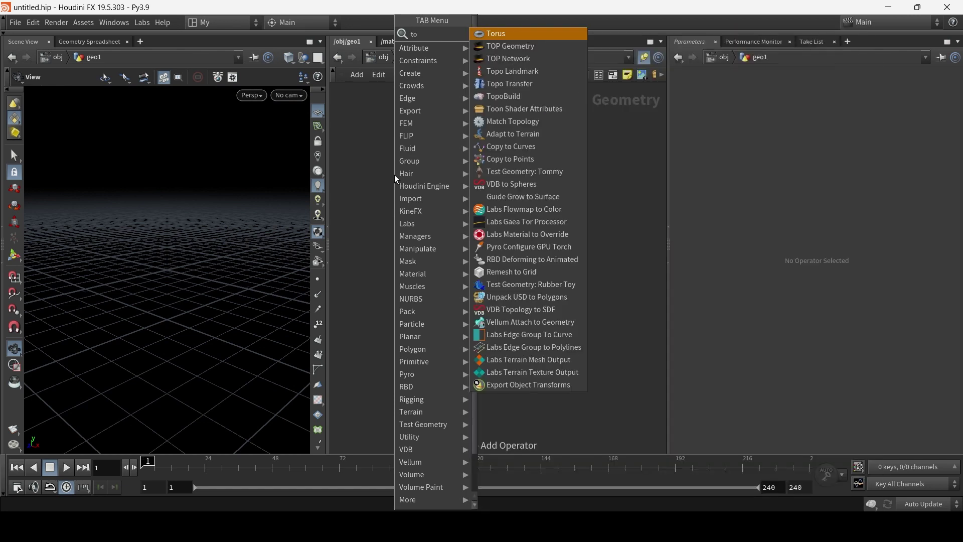
click(507, 33)
click(403, 162)
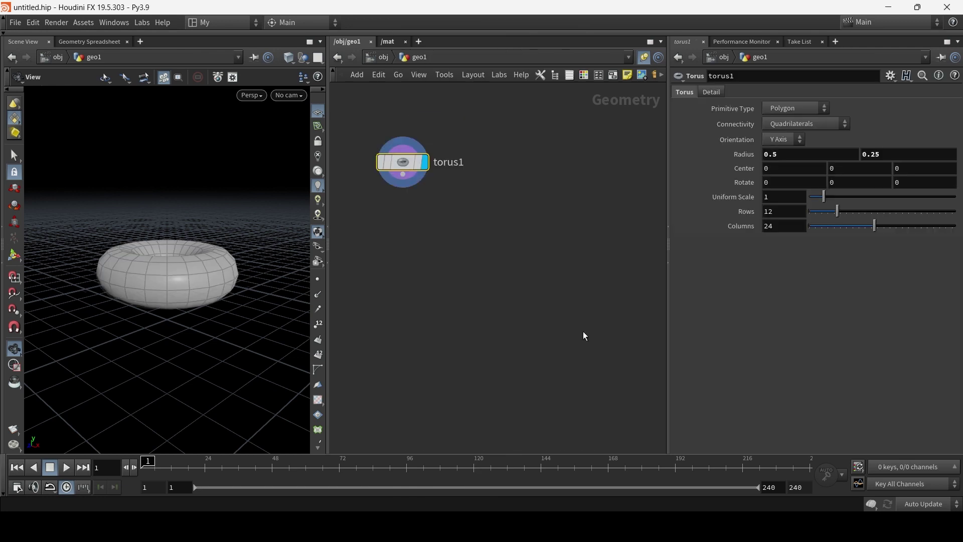
drag(230, 236, 226, 189)
right_drag(225, 189, 252, 249)
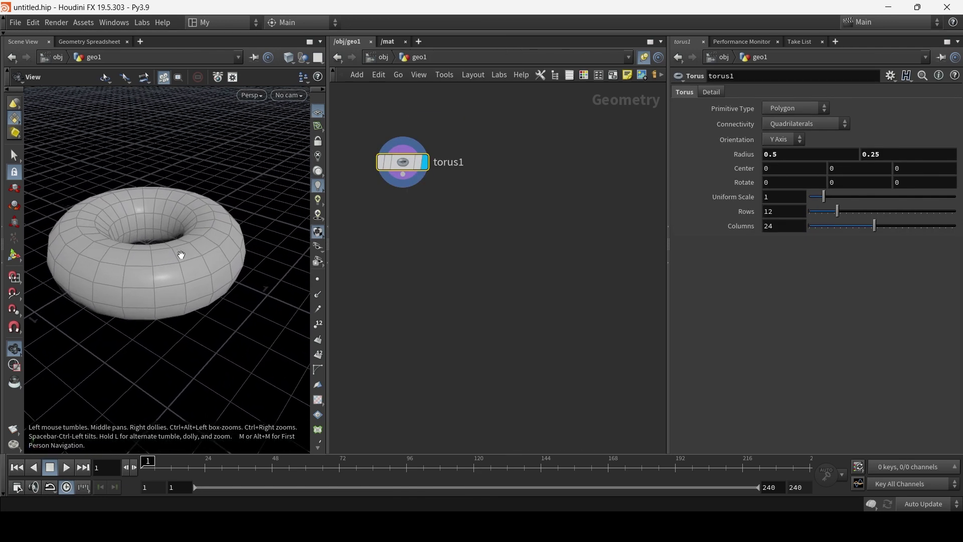
middle_drag(181, 255, 183, 218)
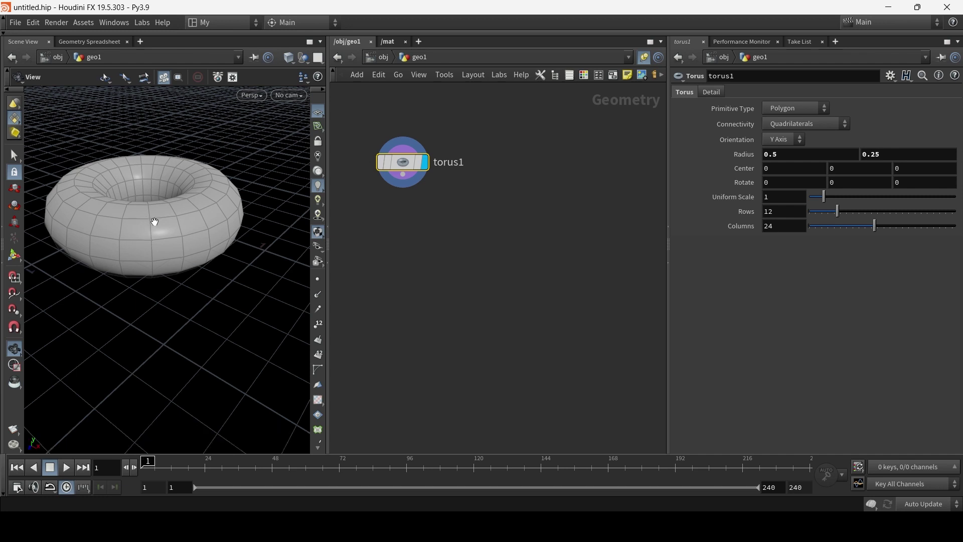
Add a Divide node wired from torus1 and set it as the display node
click(505, 237)
key(Tab)
text(divi)
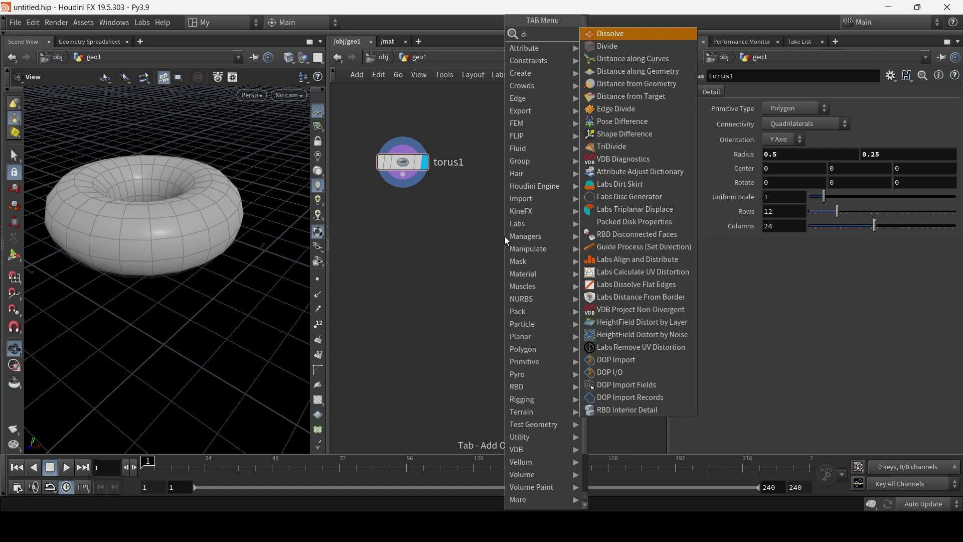
click(632, 32)
click(417, 226)
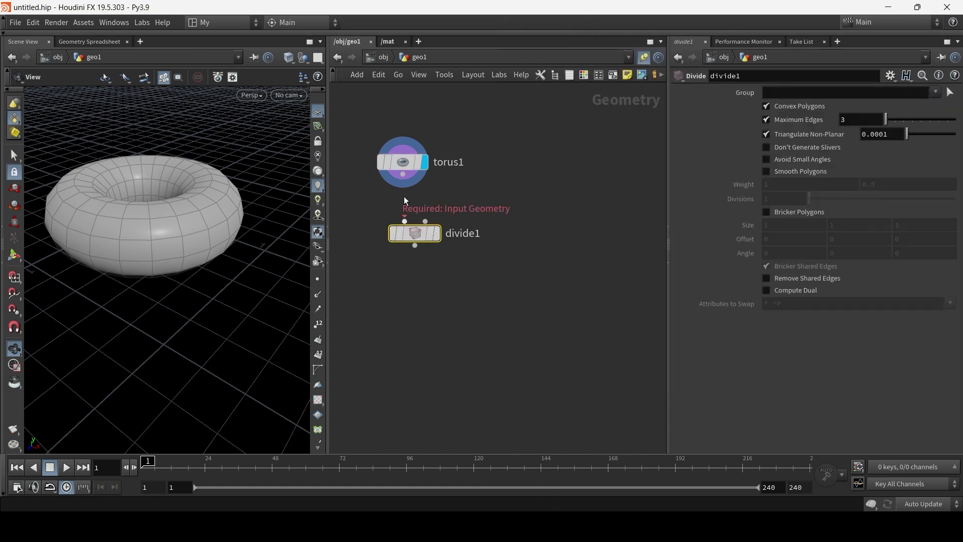
drag(404, 177, 405, 221)
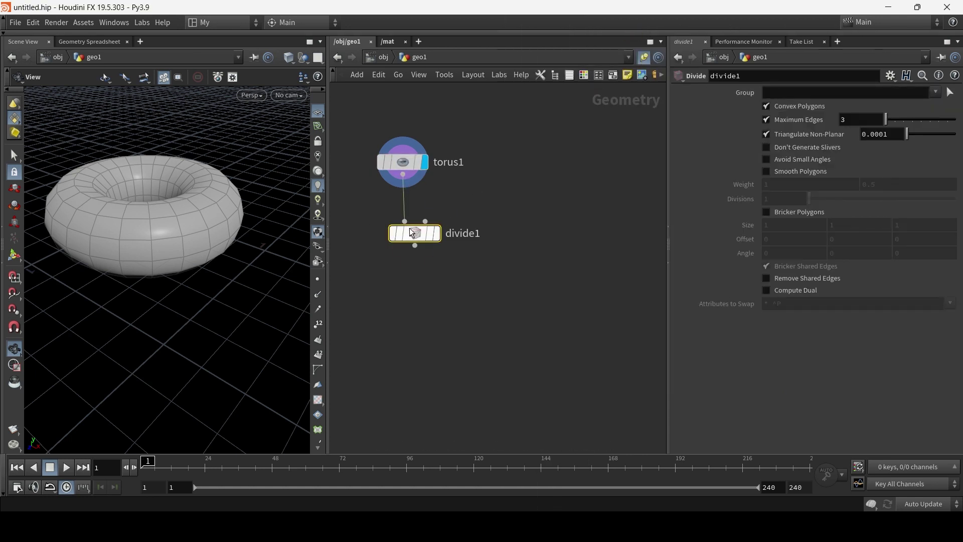
click(438, 237)
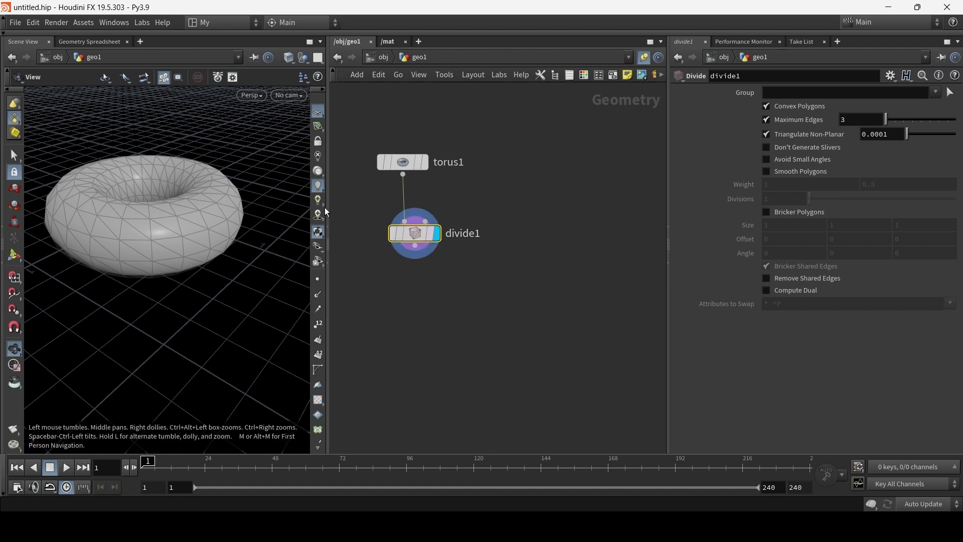
Enable Compute Dual on divide1 to turn the torus into hexagonal cells
click(766, 291)
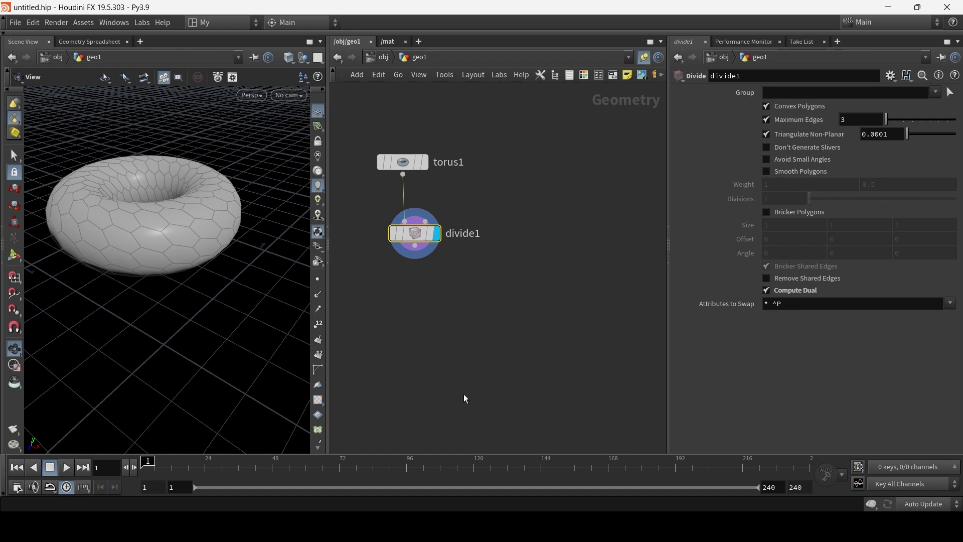
scroll(187, 236, up, 5)
scroll(163, 226, down, 3)
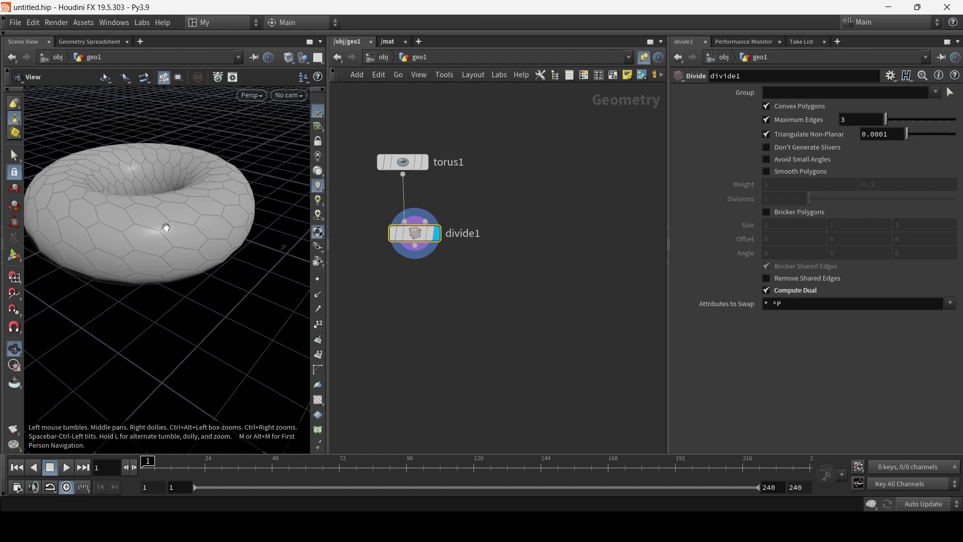
scroll(197, 230, up, 2)
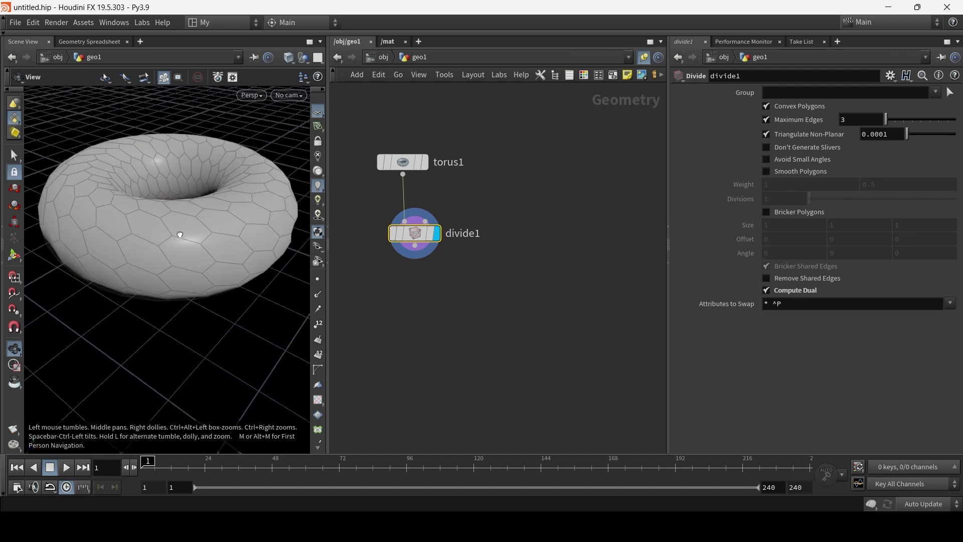
scroll(201, 230, down, 3)
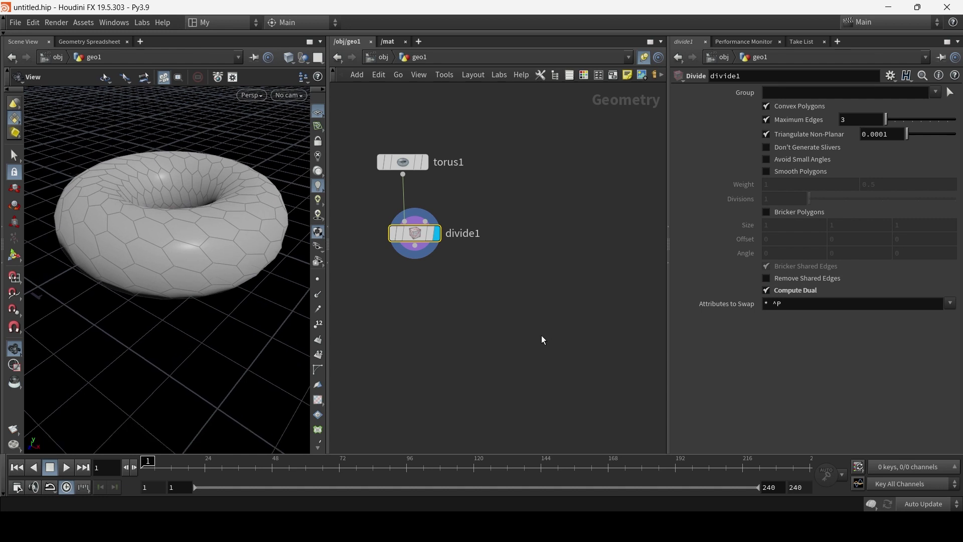
drag(420, 235, 425, 229)
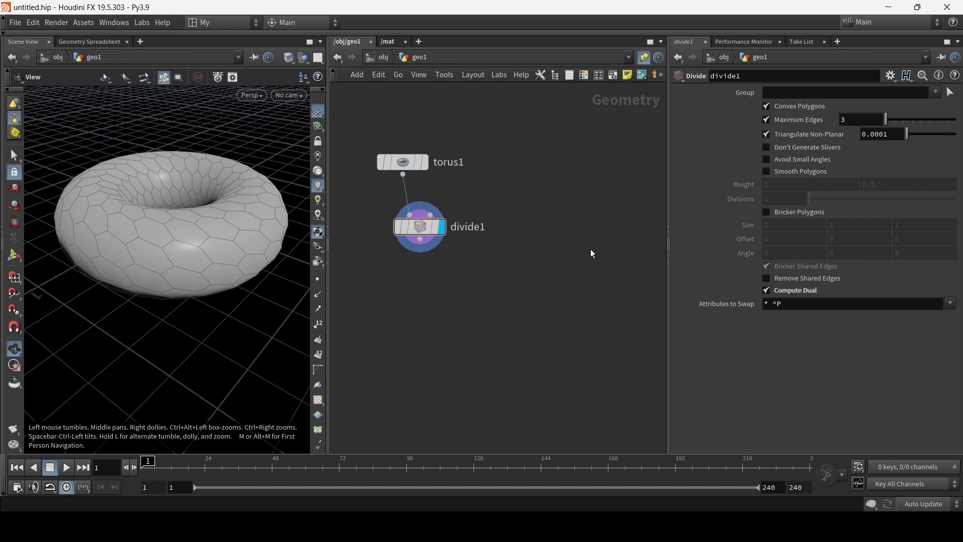
Add an Attribute Noise node and delete the mistakenly added attribcreate1
key(Tab)
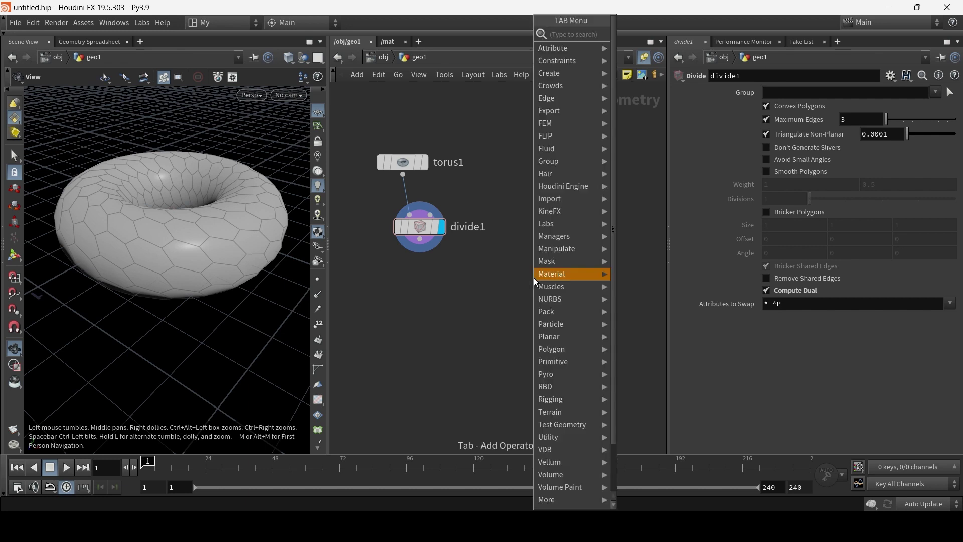
text(crea)
key(Down)
key(Return)
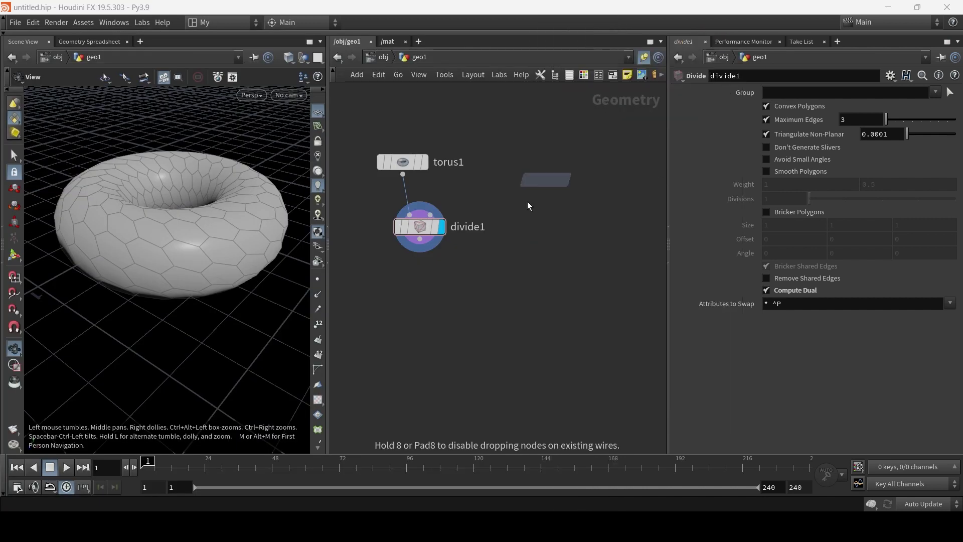
click(402, 311)
key(Tab)
text(noise)
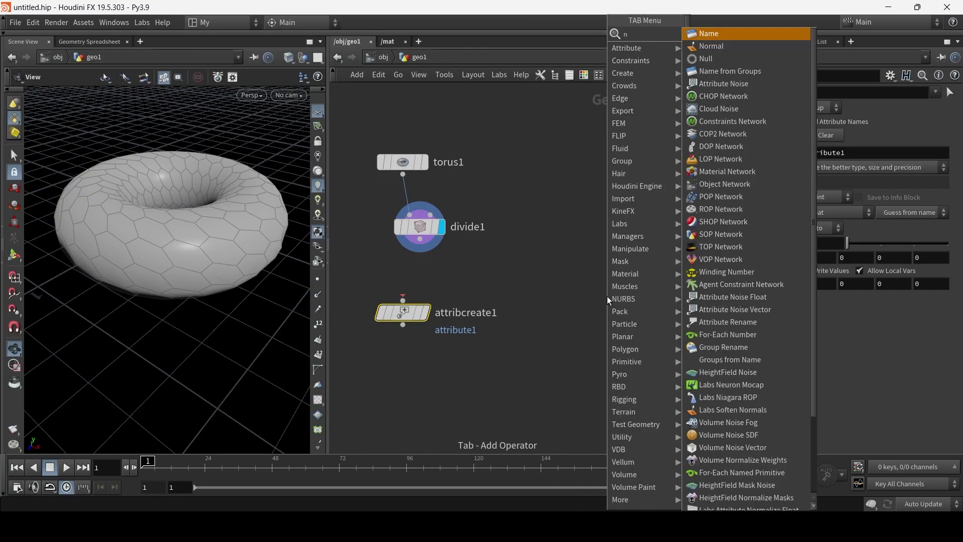
key(Return)
click(414, 379)
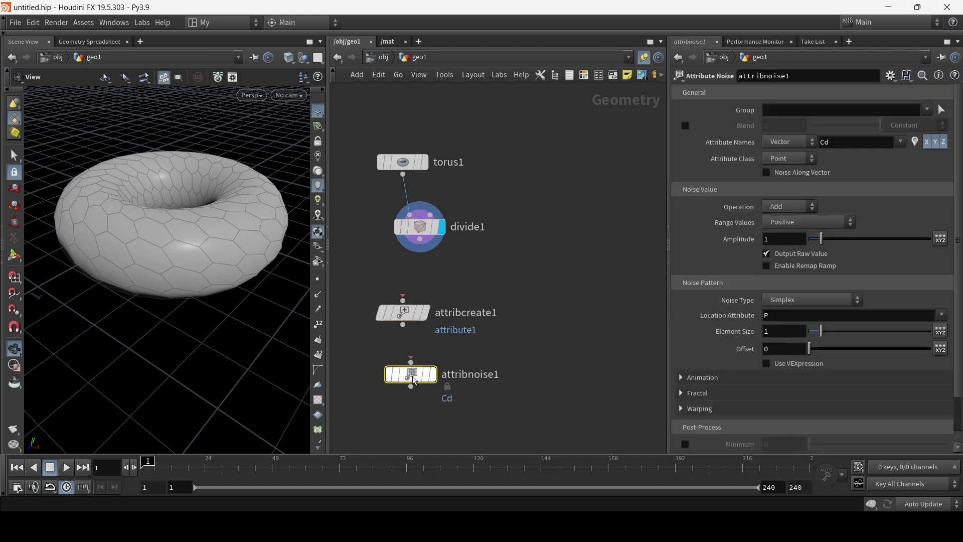
click(405, 315)
key(Delete)
Wire divide1 into attribnoise1 and make attribnoise1 the display node
drag(431, 373, 417, 297)
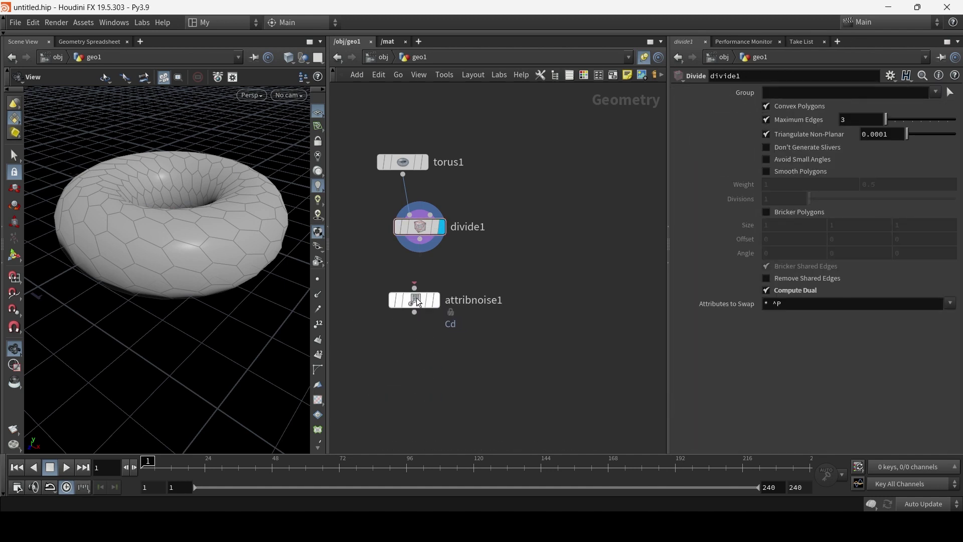
click(421, 240)
drag(422, 243, 414, 287)
click(435, 300)
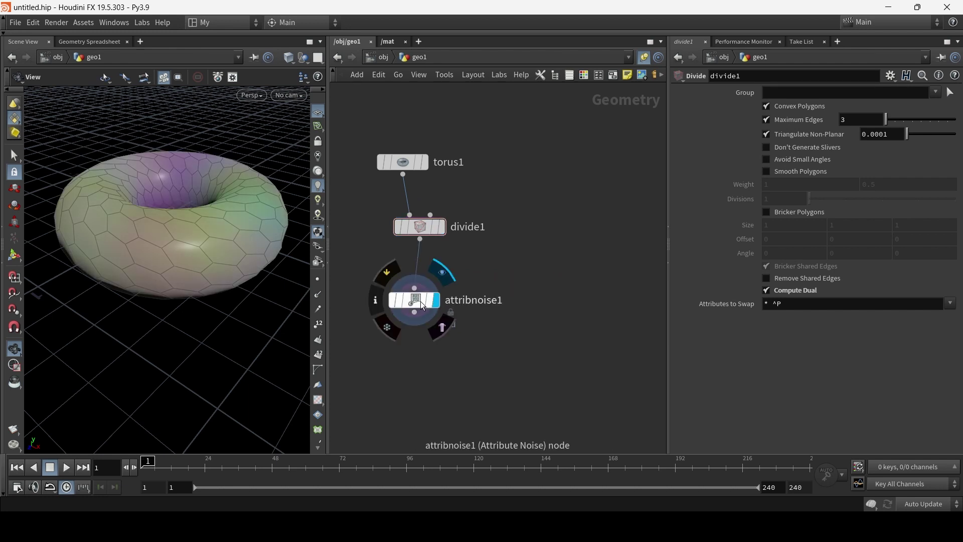
click(414, 300)
Keep Simplex noise, shrink Element Size to 0.58, and test playback from frame 1
drag(198, 235, 221, 295)
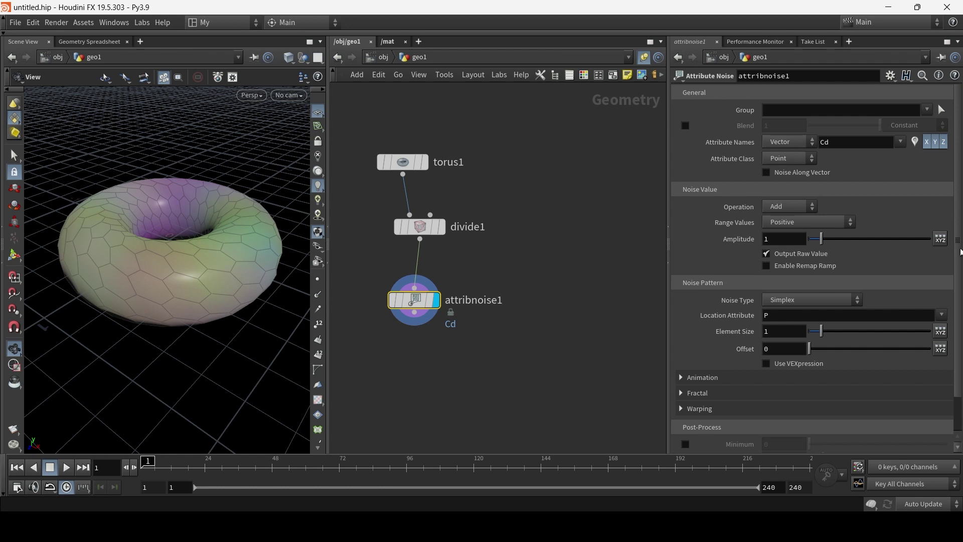
scroll(801, 146, down, 1)
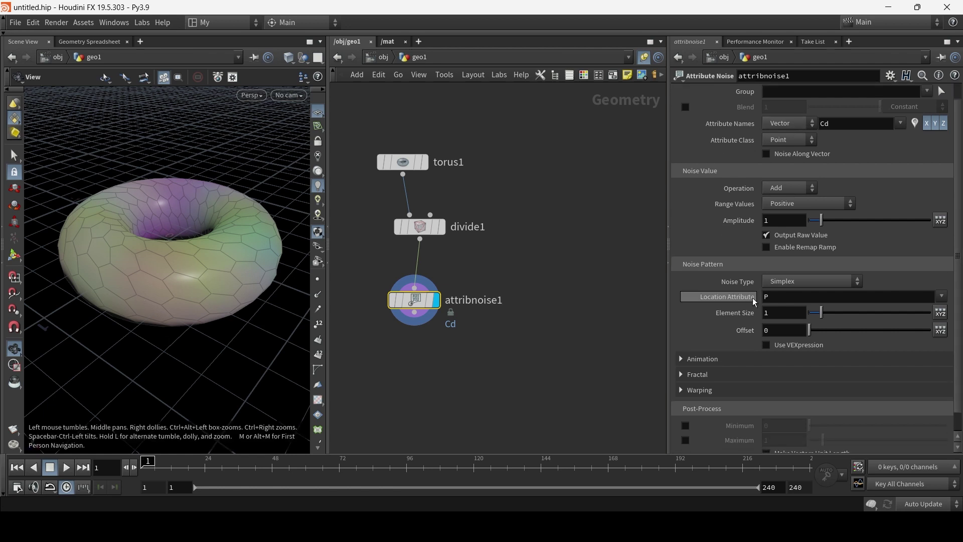
click(805, 284)
click(802, 277)
mouse_move(820, 313)
mouse_down()
mouse_move(849, 313)
mouse_move(816, 321)
mouse_up()
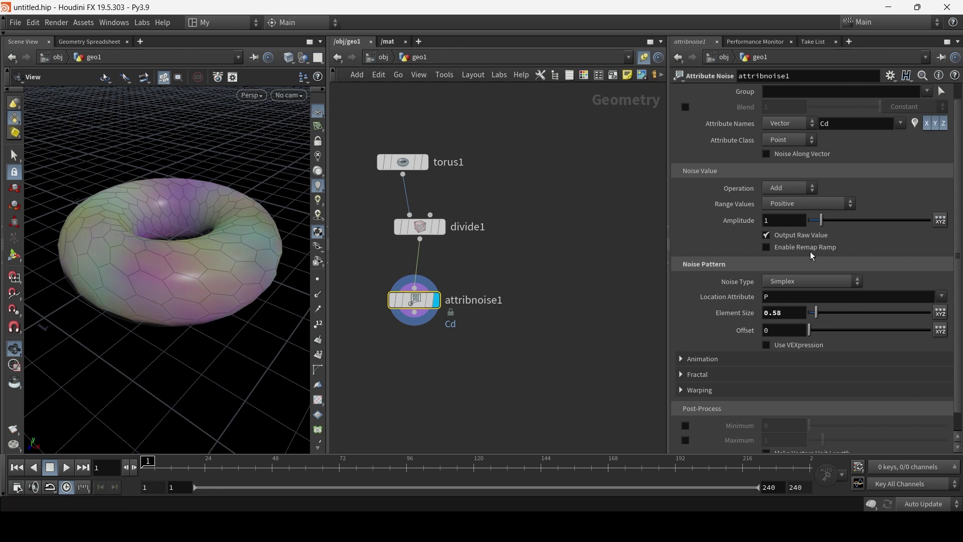
click(67, 468)
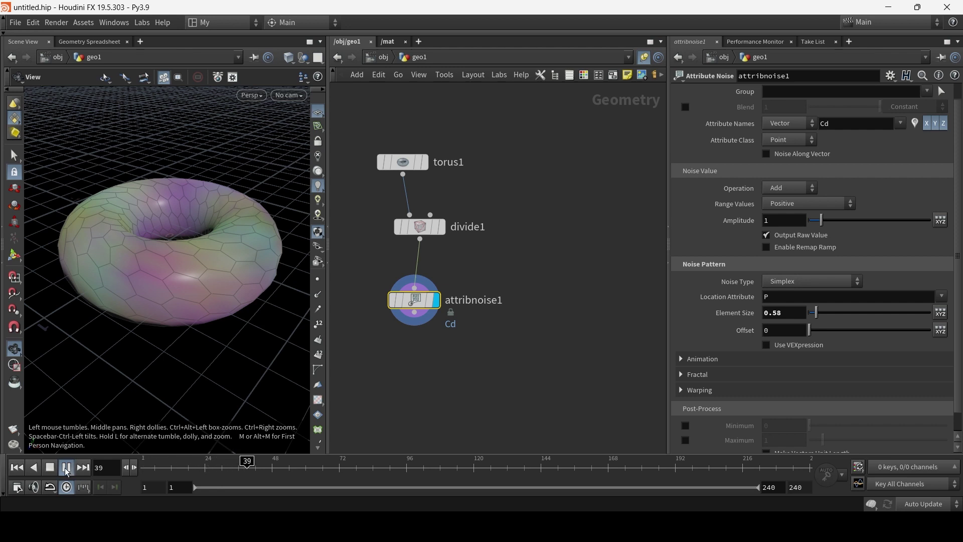
click(67, 469)
click(16, 467)
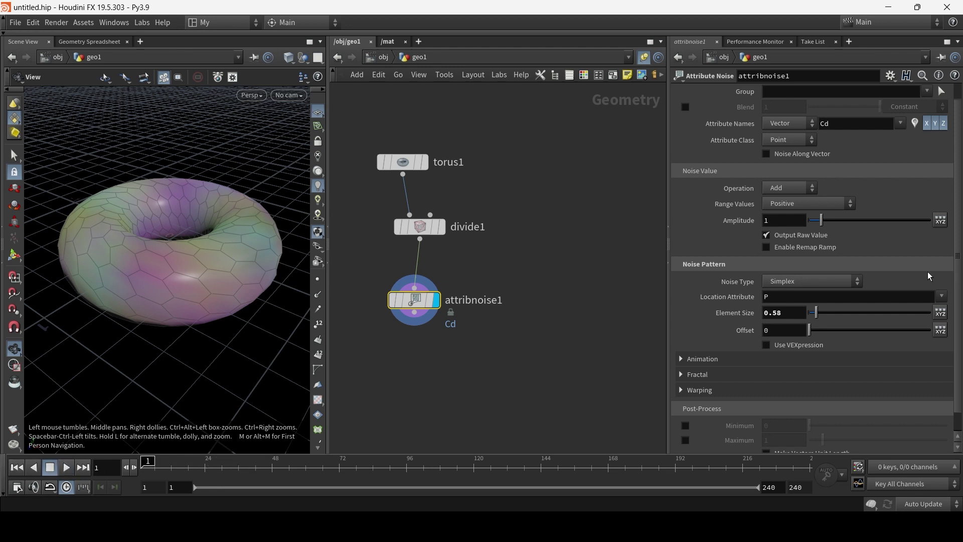
Turn on Animate Noise in attribnoise1 and preview the moving colours
click(682, 359)
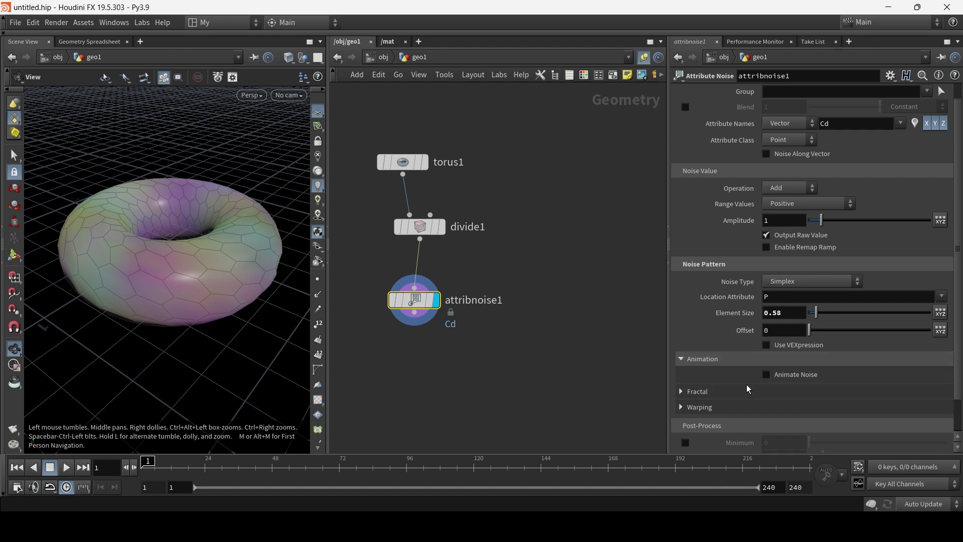
click(766, 374)
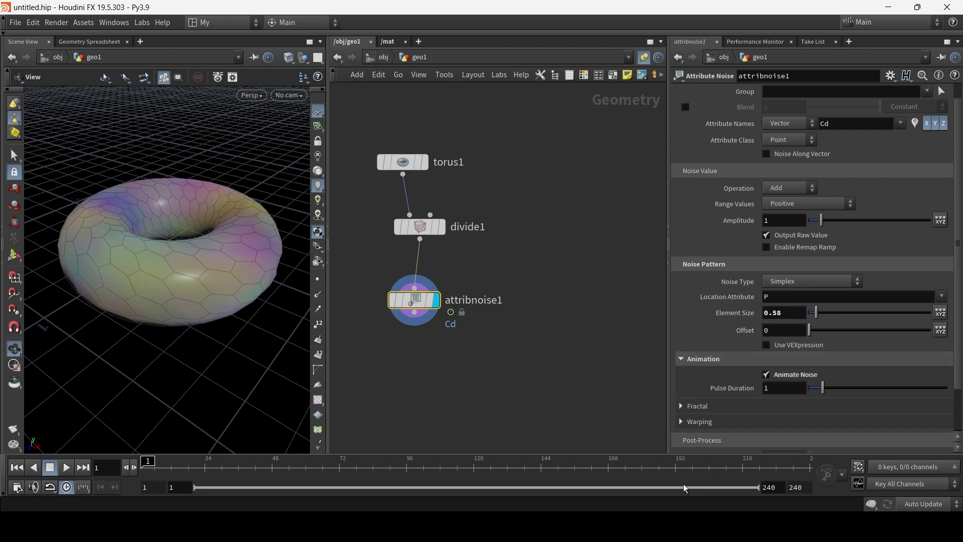
click(66, 467)
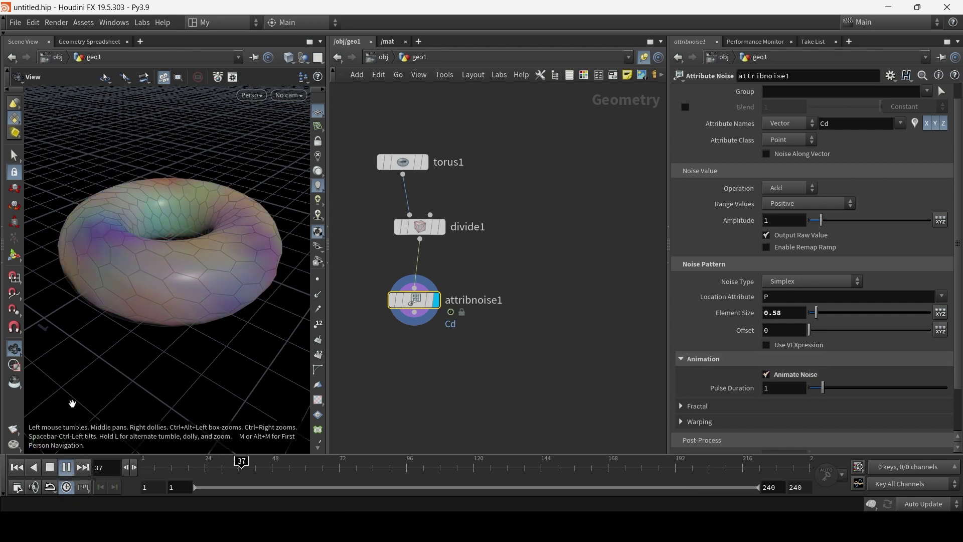
click(66, 468)
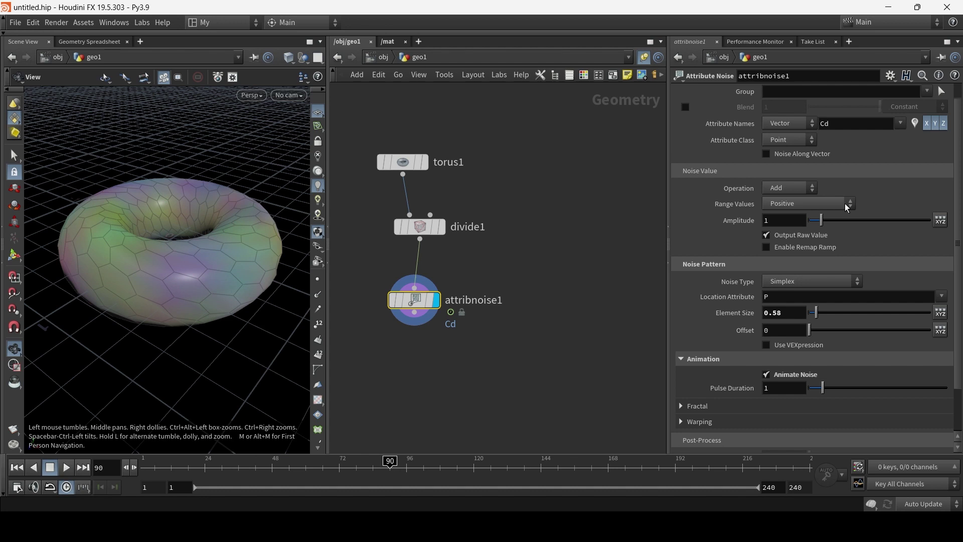
Try Alligator and Perlin, then set the noise type to Worley Cellular F2-F1
click(820, 283)
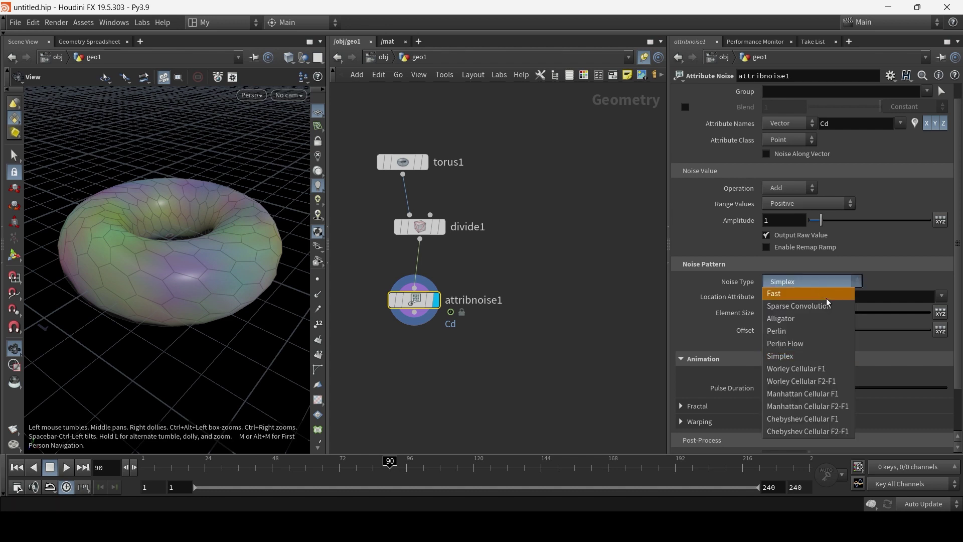
click(810, 322)
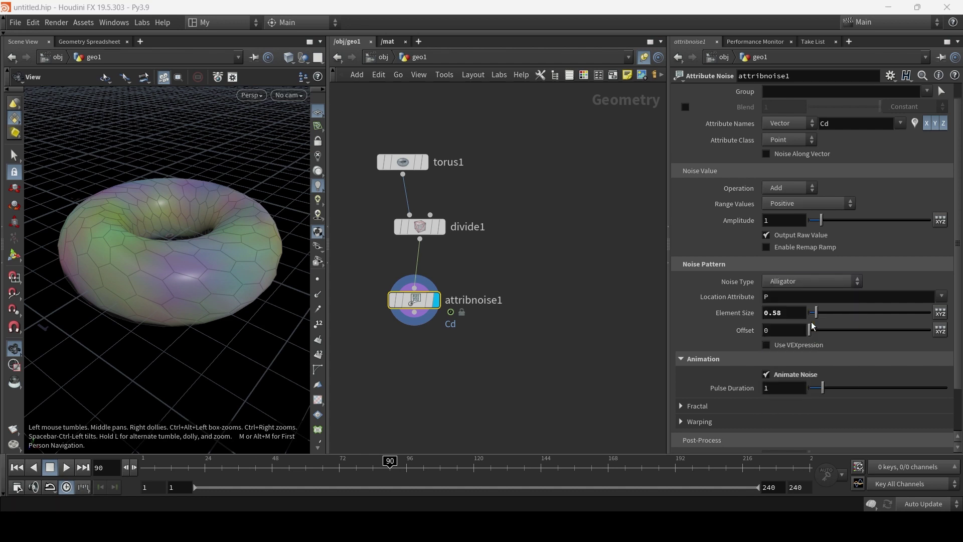
click(66, 467)
click(50, 467)
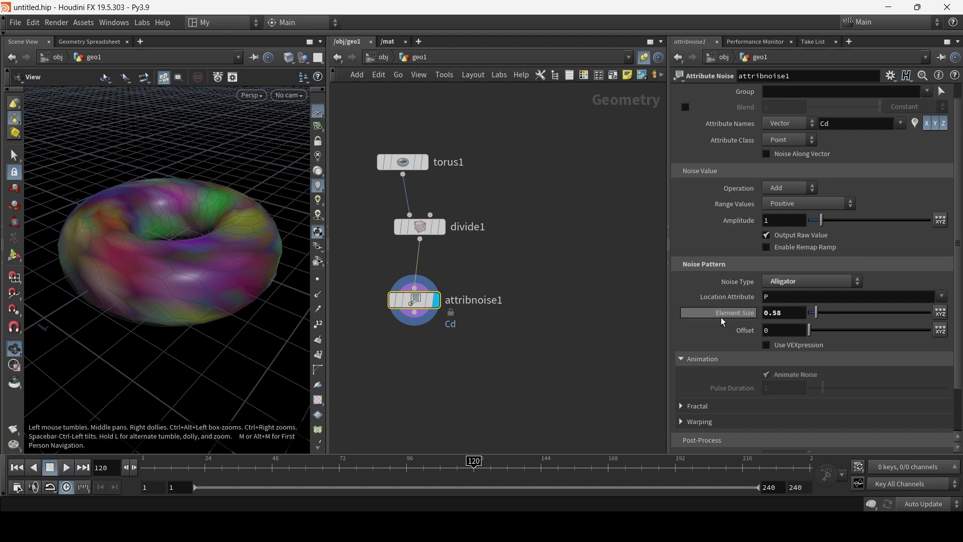
click(804, 280)
click(813, 330)
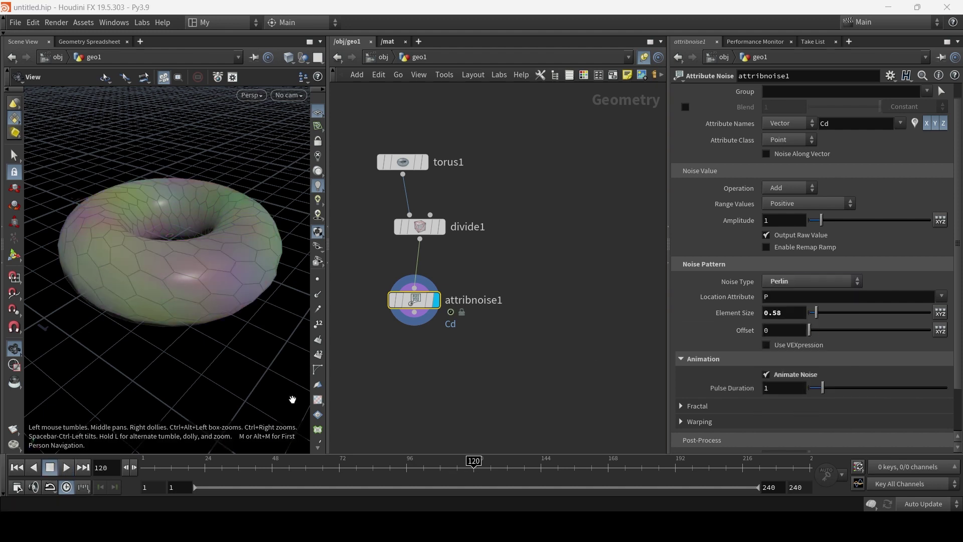
click(861, 282)
click(830, 380)
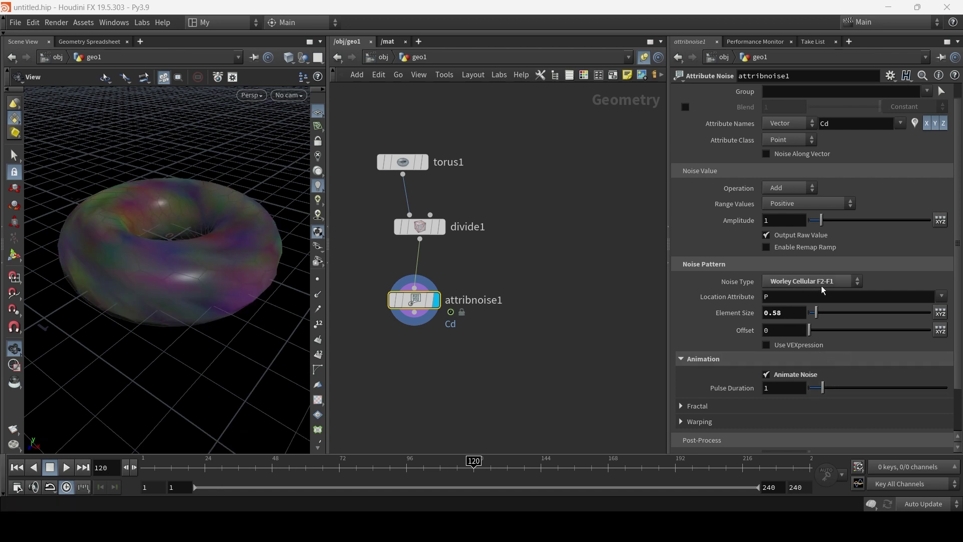
click(67, 467)
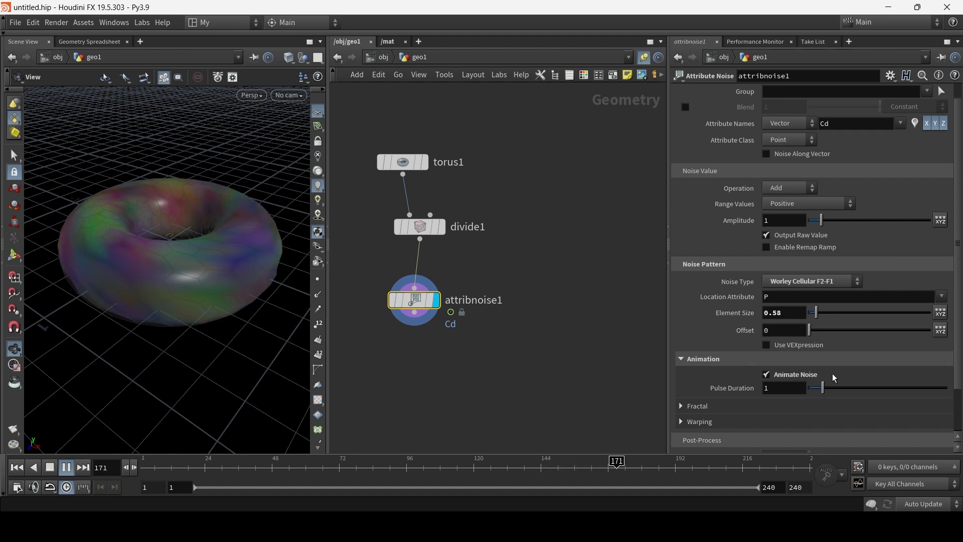
Set the noise Pulse Duration to 7 and stop playback
drag(862, 391, 913, 389)
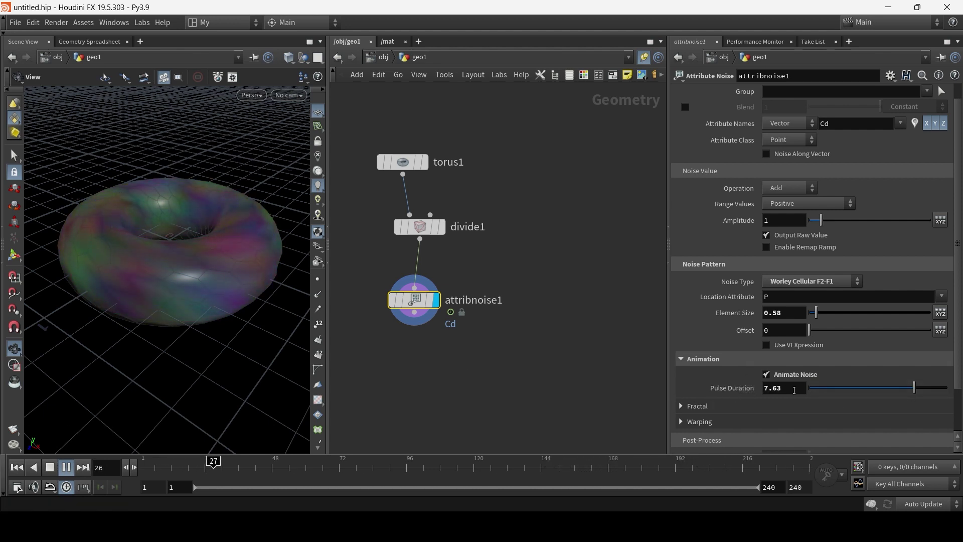
click(721, 388)
text(7)
key(Return)
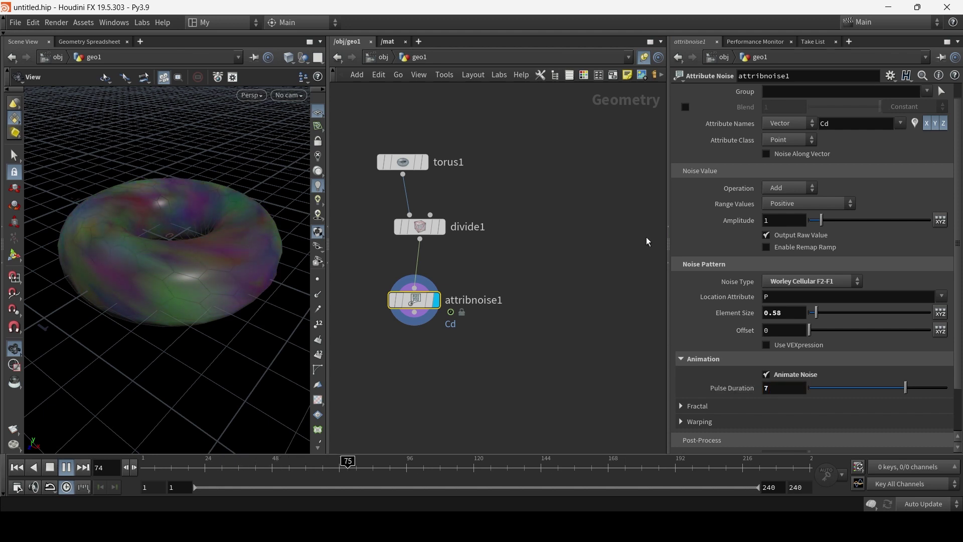
key(Up)
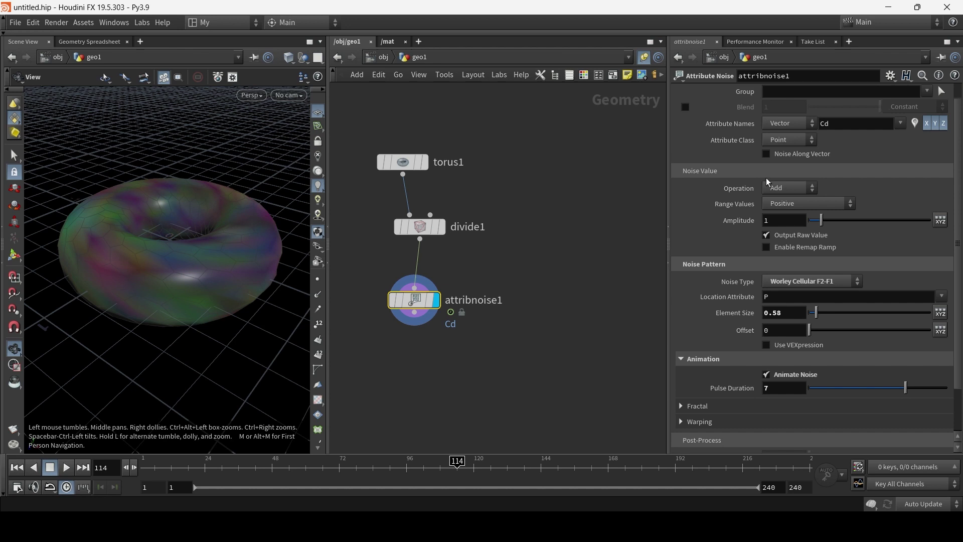
Set Attribute Class to Primitive and verify primitive Cd values in the Geometry Spreadsheet
click(791, 144)
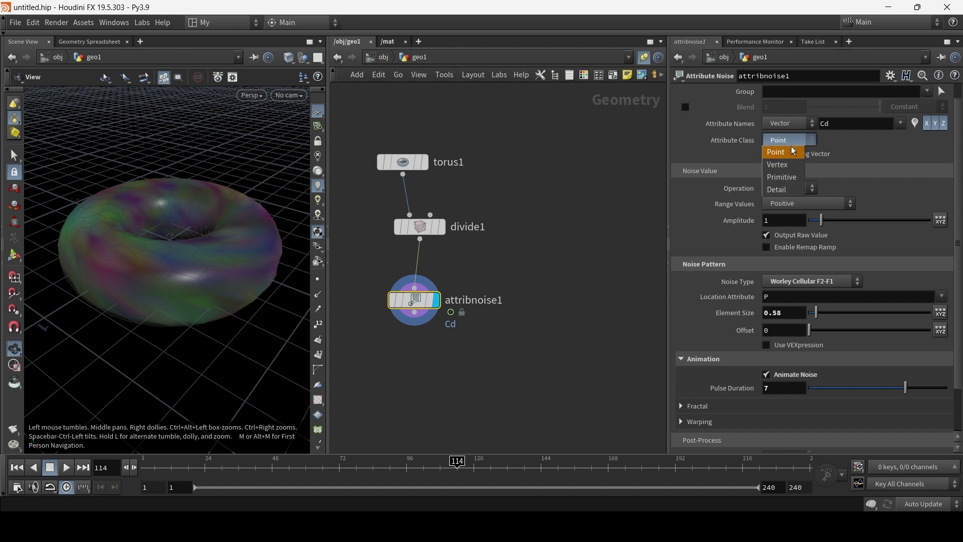
click(793, 178)
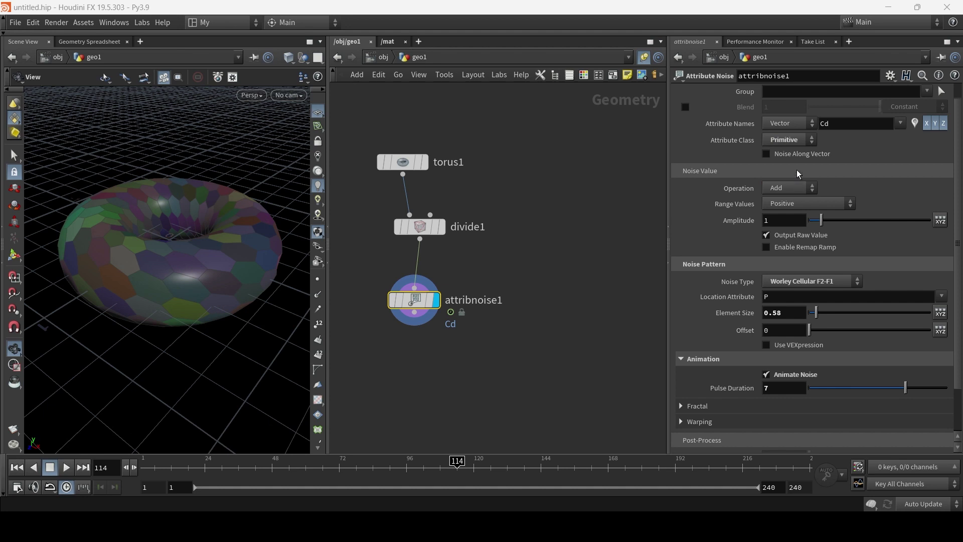
click(91, 42)
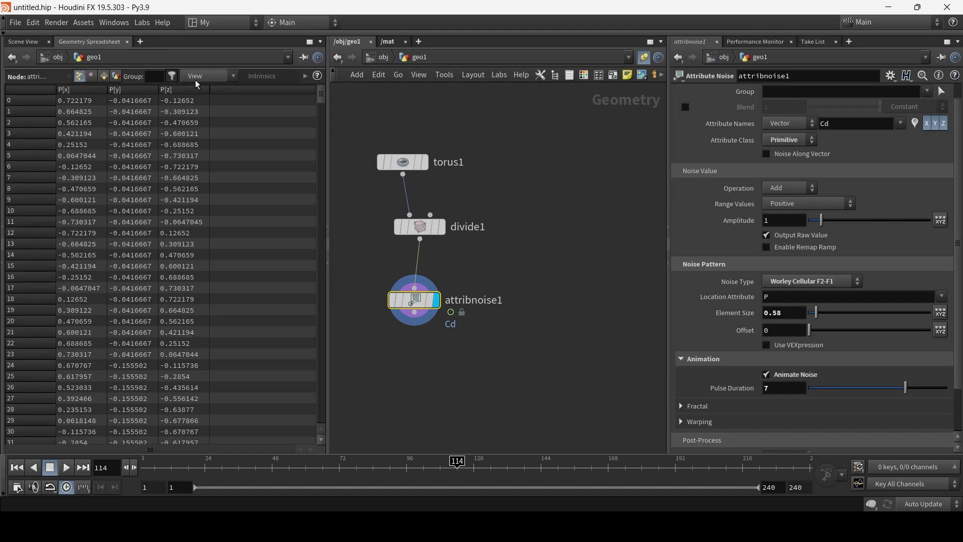
click(104, 77)
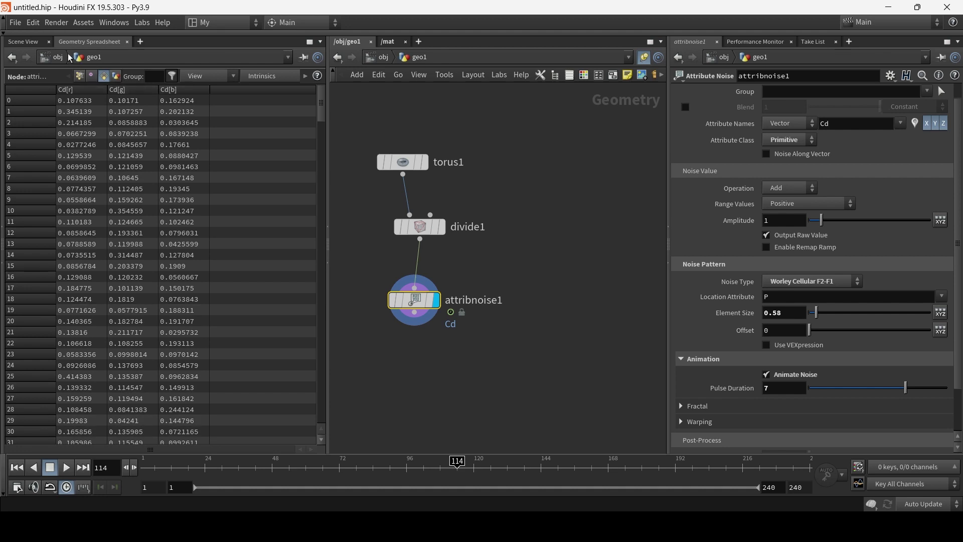
click(25, 42)
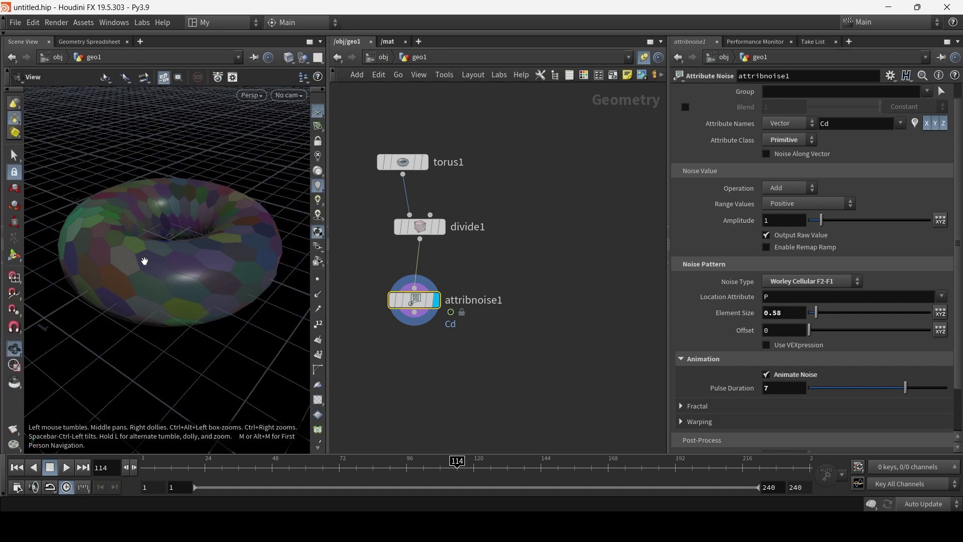
Add a PolyExtrude node fed by attribnoise1
click(317, 280)
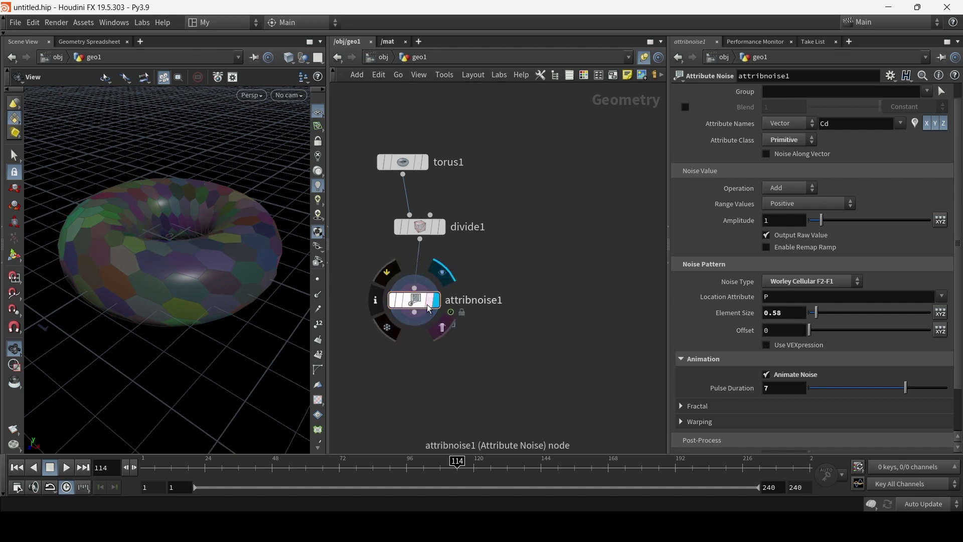
drag(415, 300, 403, 291)
key(Tab)
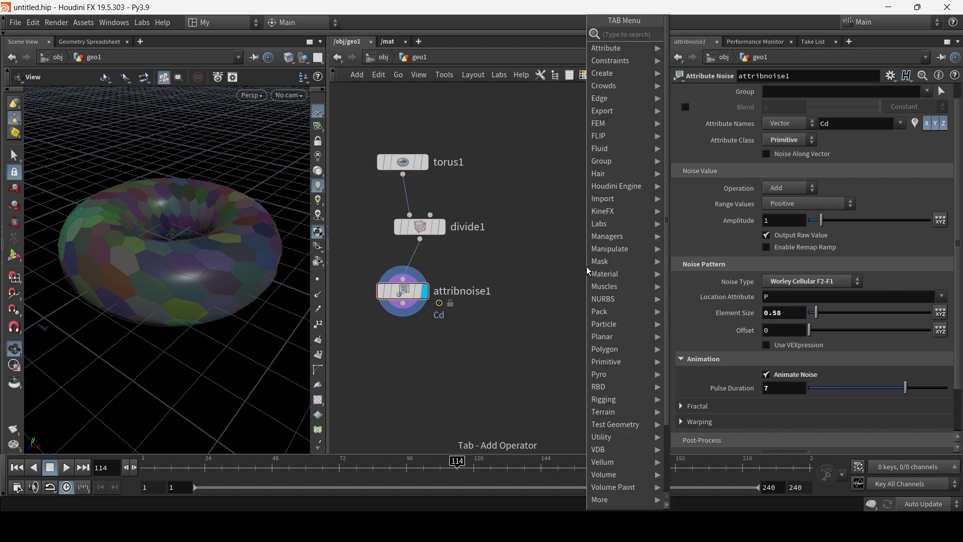
text(pol)
click(738, 108)
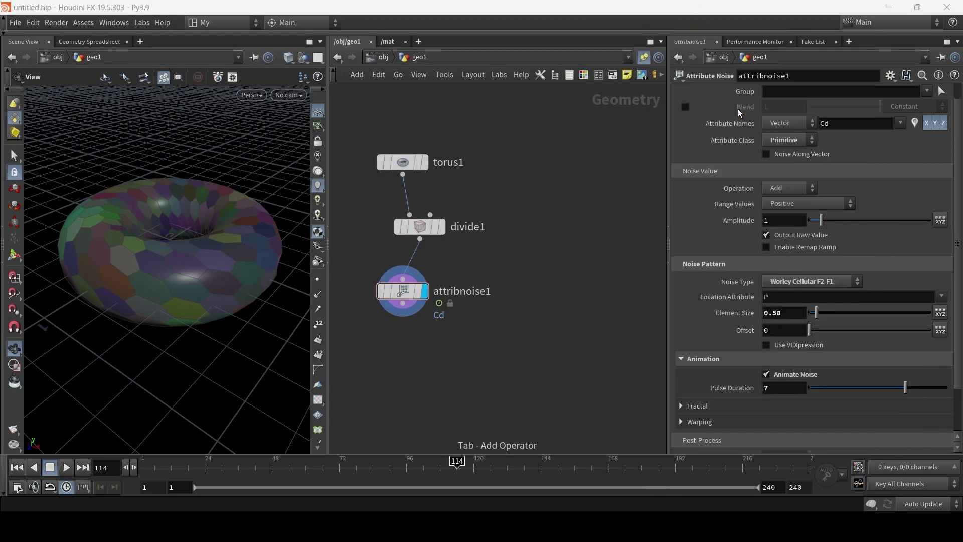
click(426, 371)
drag(405, 307, 416, 359)
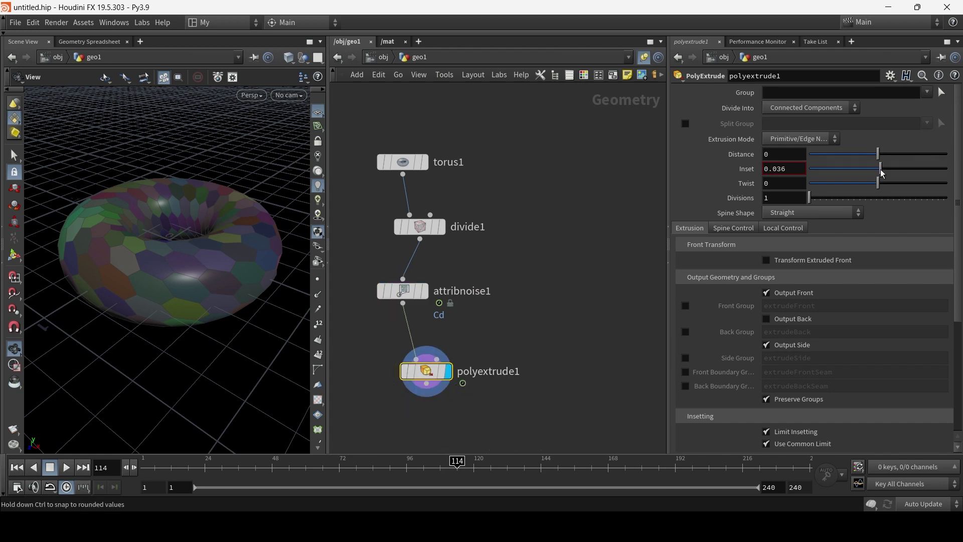
Inset each hexagon individually by 0.255 and hide the ground grid
drag(878, 172, 885, 174)
click(776, 106)
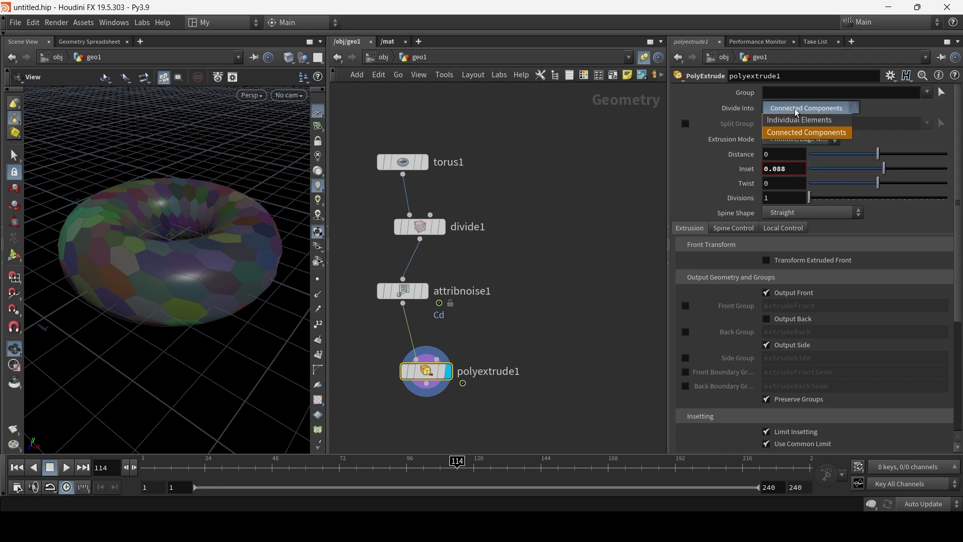
click(793, 120)
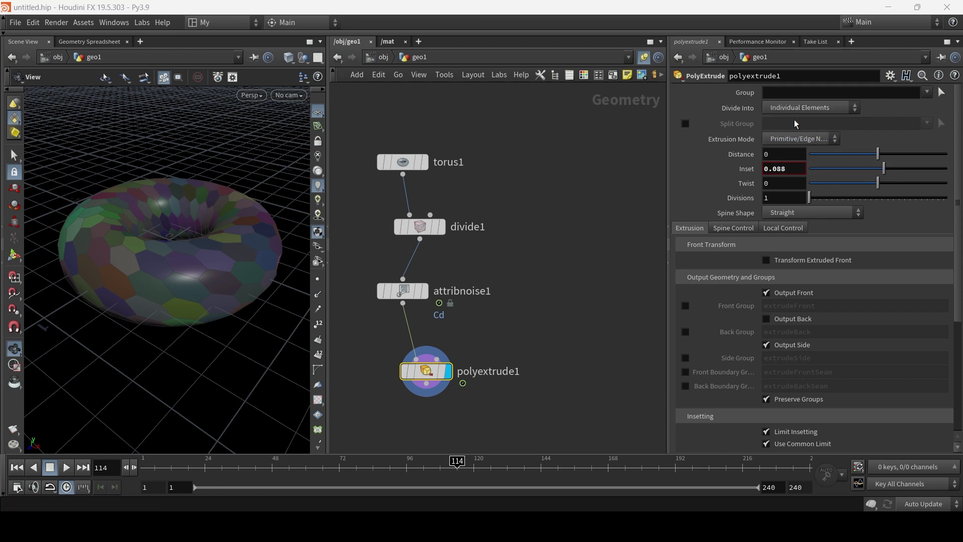
click(317, 126)
drag(123, 282, 179, 293)
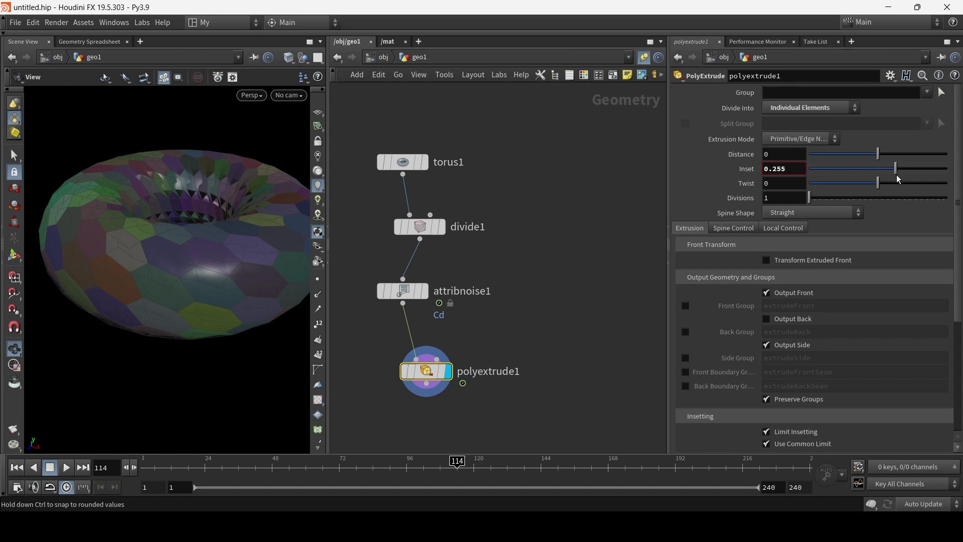
Enable Inset Scale under Local Control driven by the Cd attribute, then play
click(780, 228)
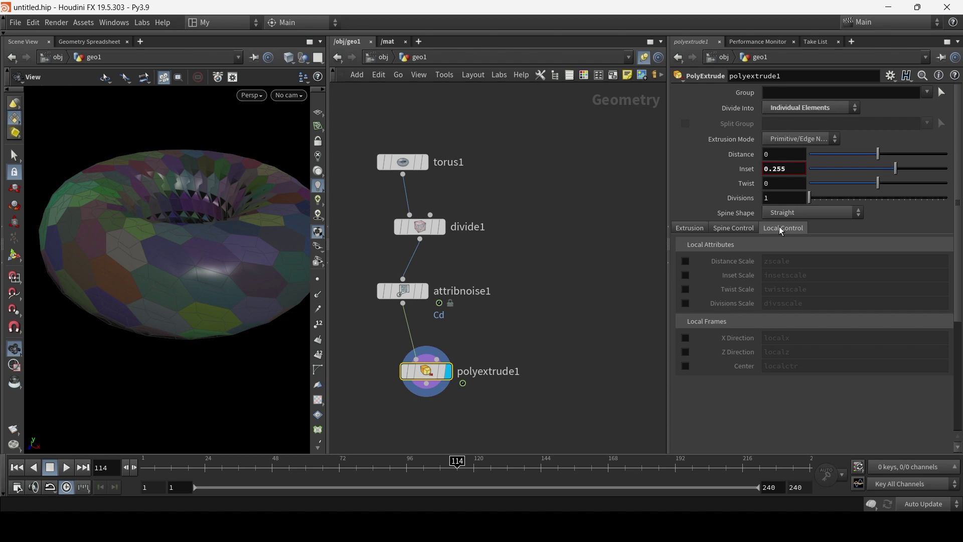
click(685, 276)
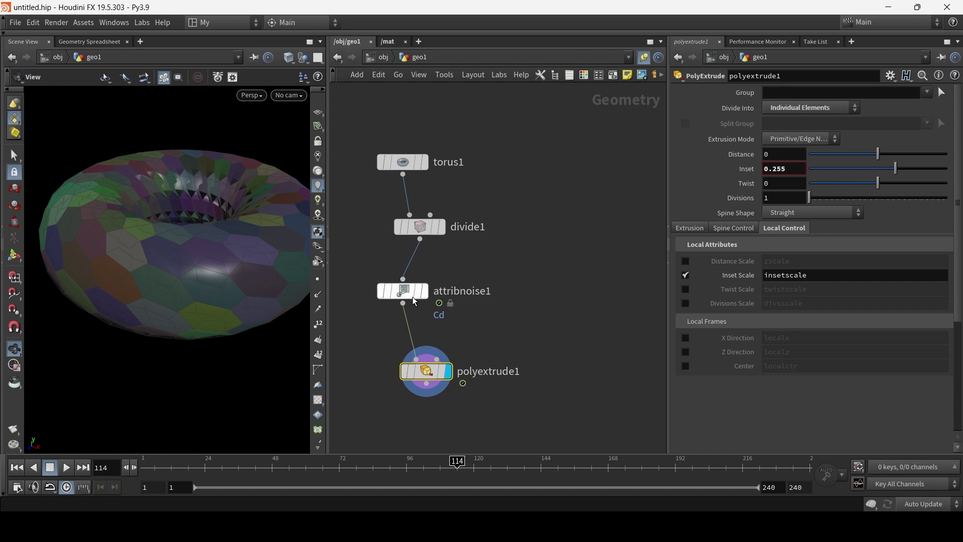
click(721, 272)
text(Cd)
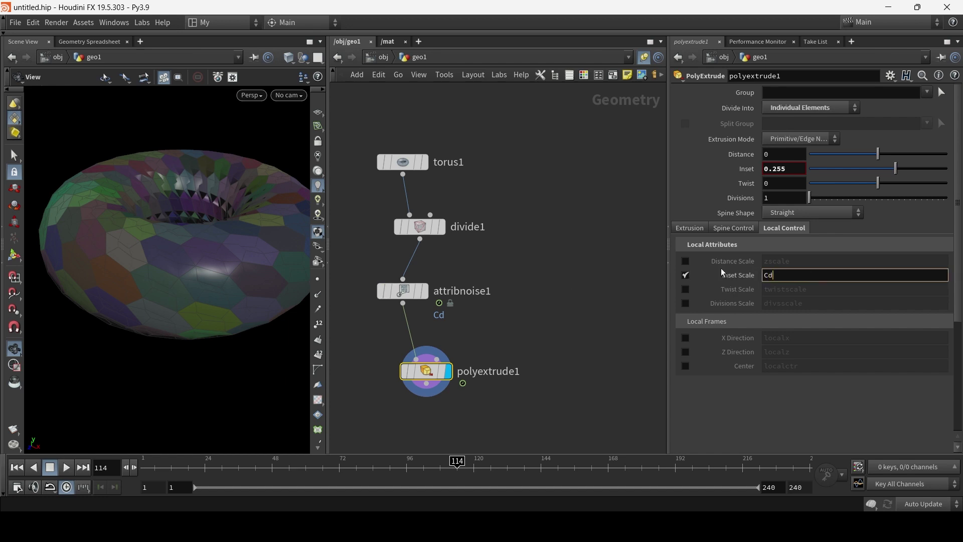
key(Return)
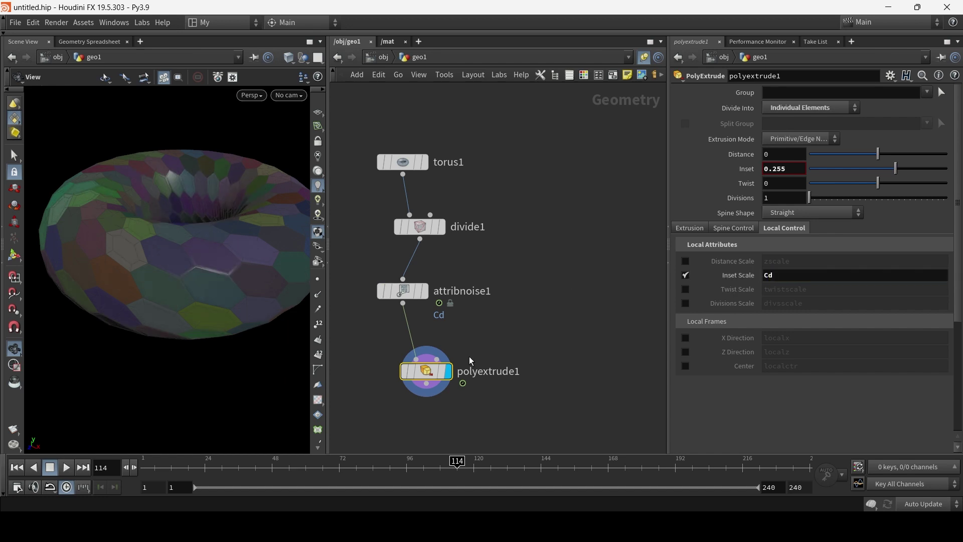
mouse_move(400, 294)
click(67, 467)
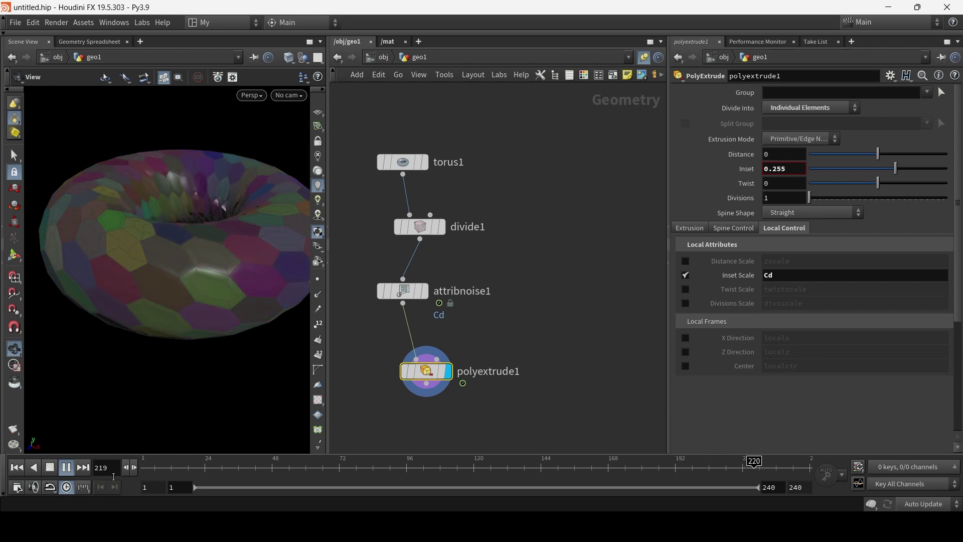
Turn off Output Side on polyextrude1 and play to preview the separate hexagons
key(Up)
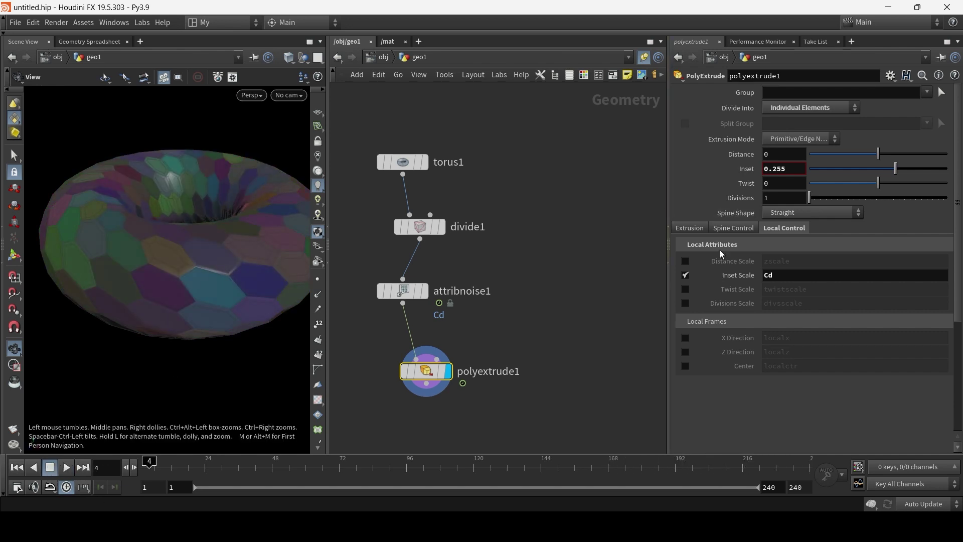
click(696, 230)
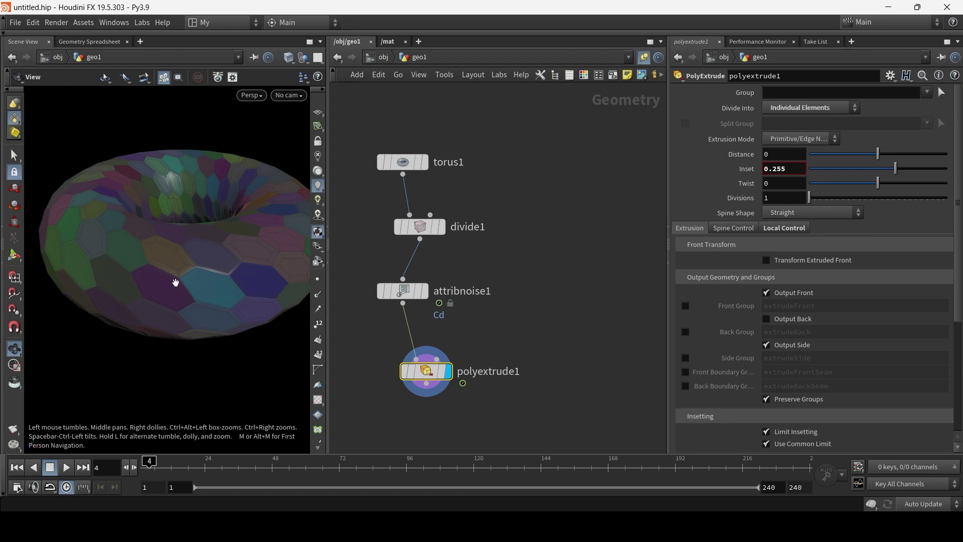
click(766, 345)
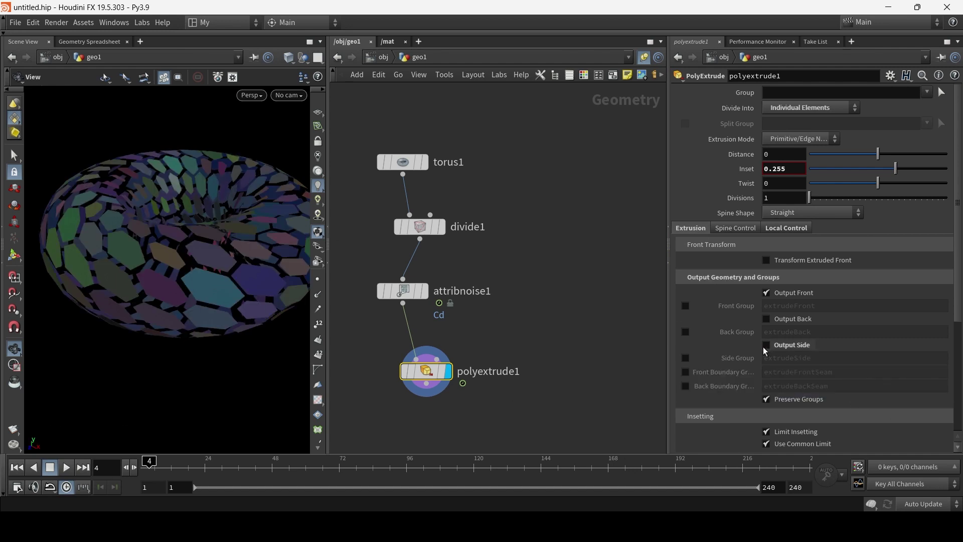
click(68, 468)
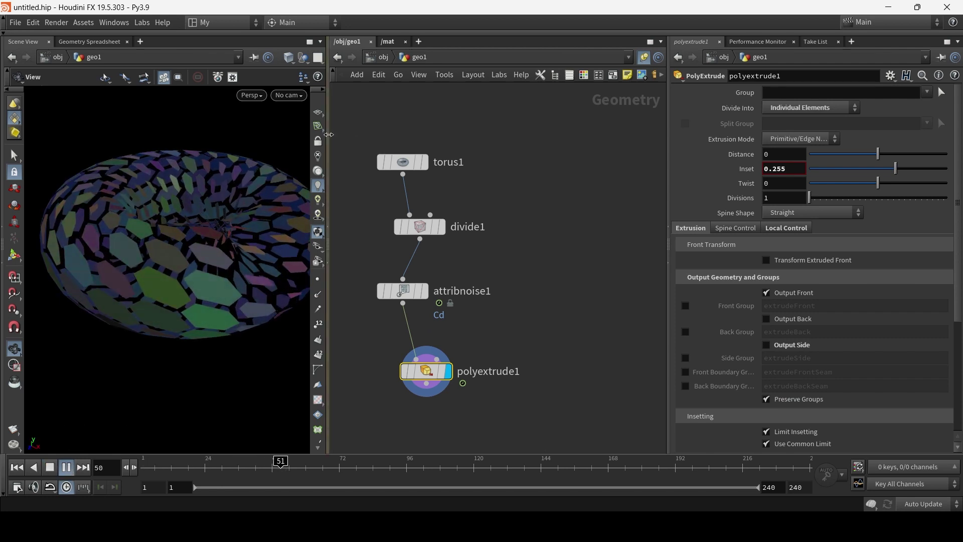
drag(328, 135, 473, 135)
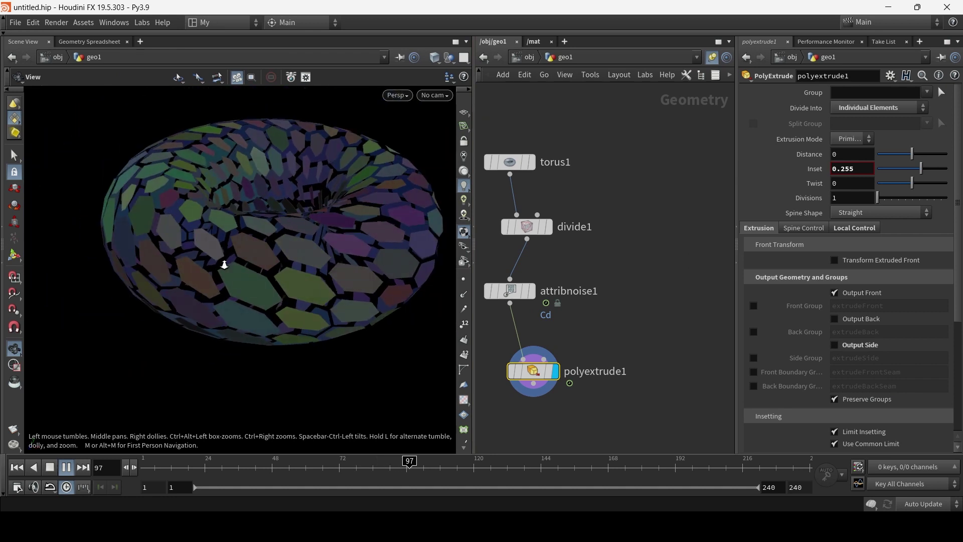
drag(224, 264, 318, 273)
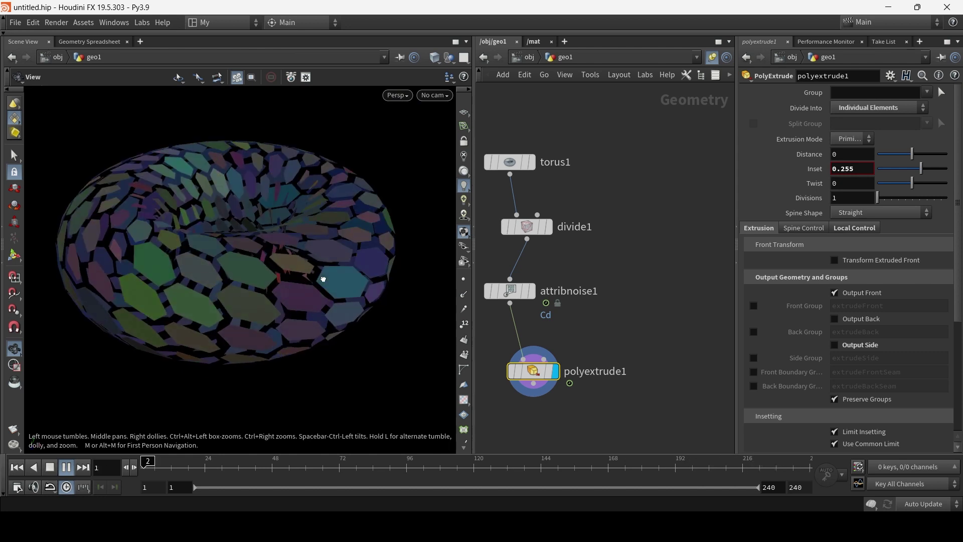
drag(474, 199, 422, 206)
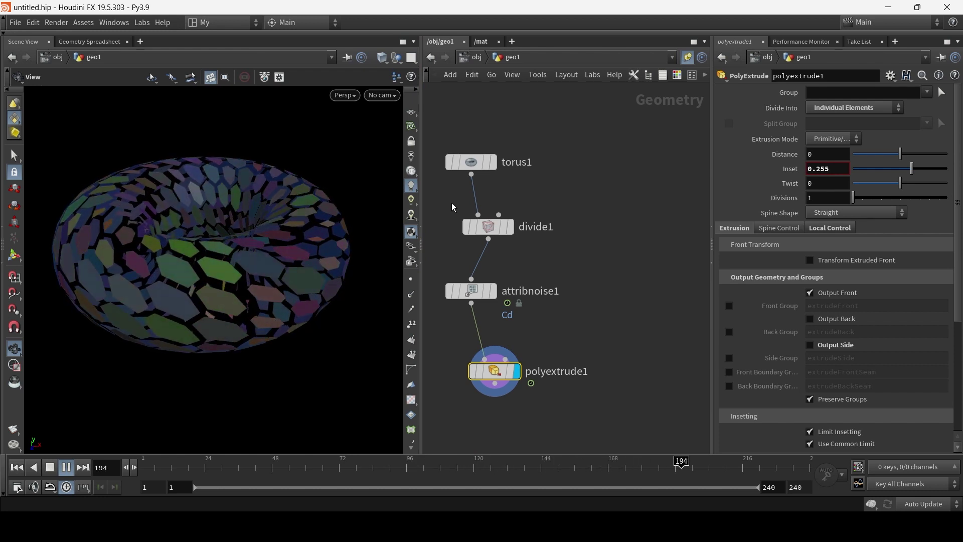
Add an Aluminum material to /mat from a Material Palette
click(481, 42)
click(511, 42)
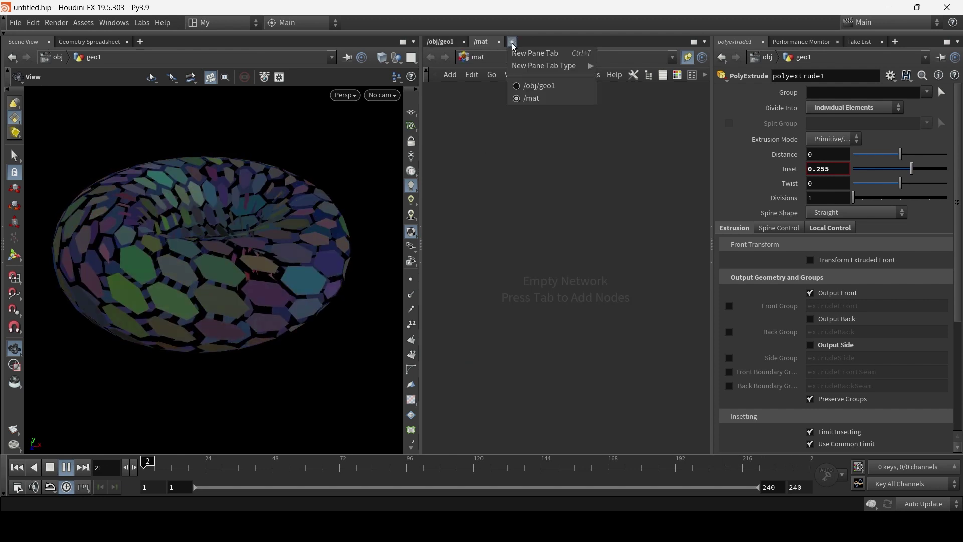
mouse_move(544, 66)
click(633, 124)
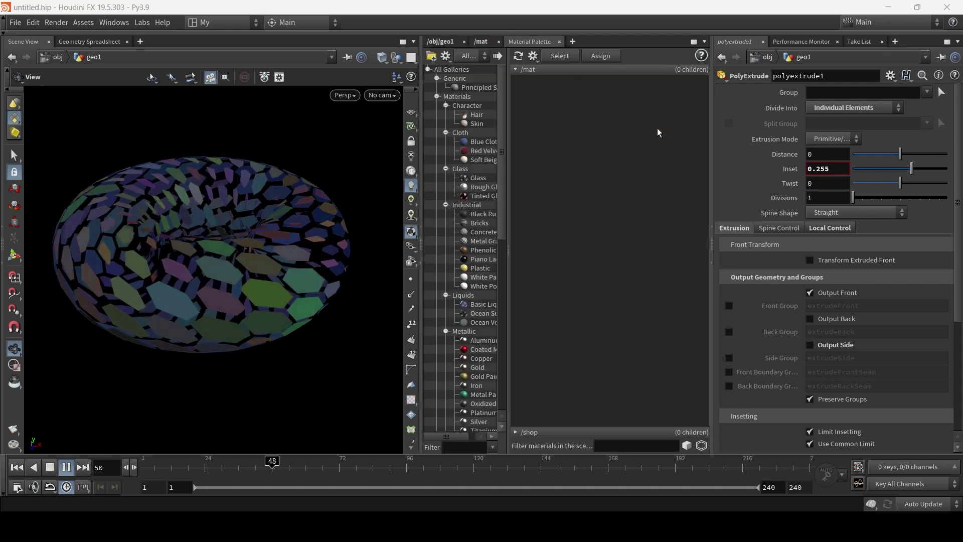
drag(483, 341, 583, 162)
Assign /mat/aluminum as geo1's Material on its Render tab
click(451, 40)
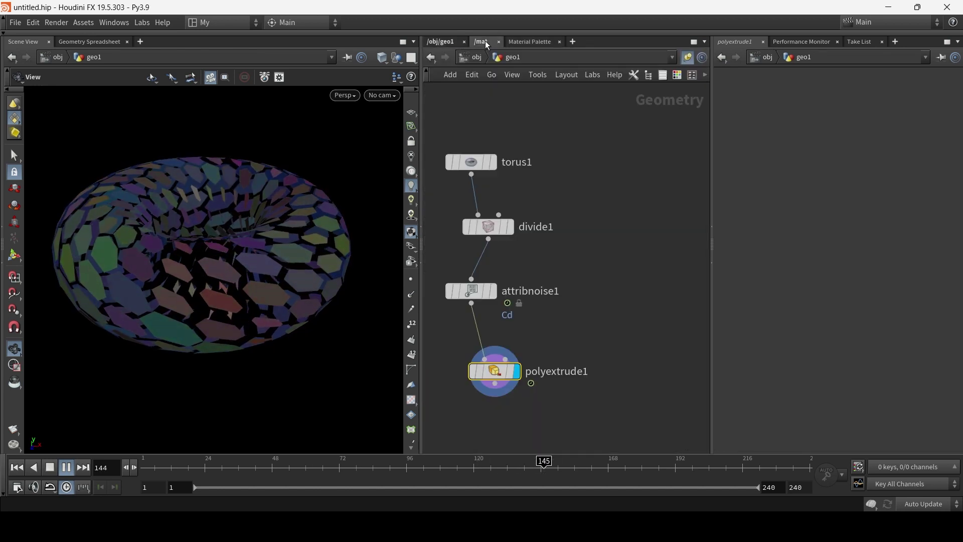
click(430, 60)
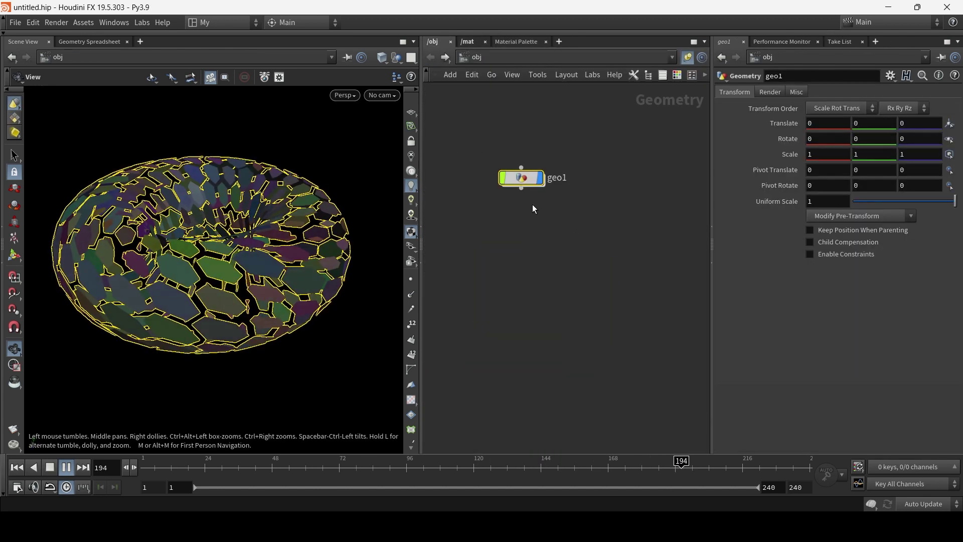
click(769, 91)
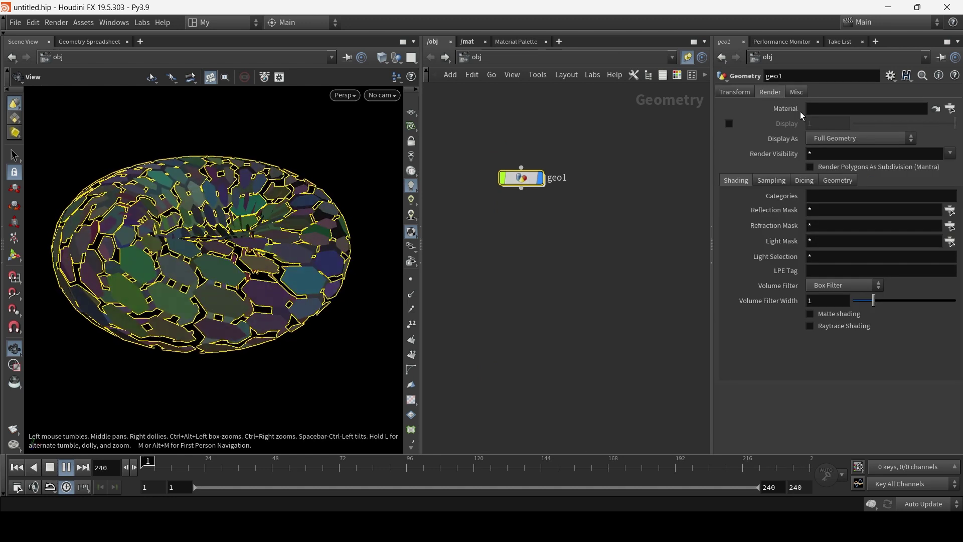
click(935, 108)
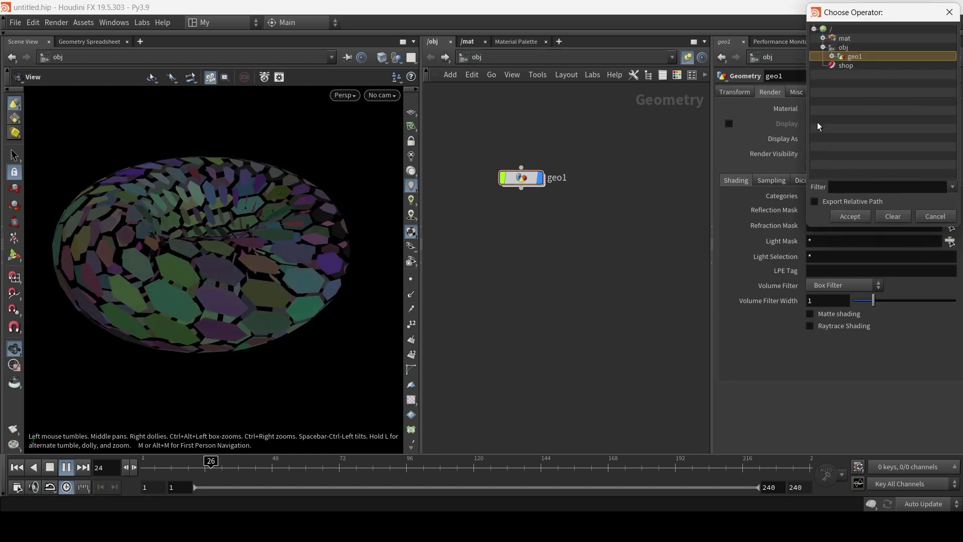
click(823, 38)
click(858, 48)
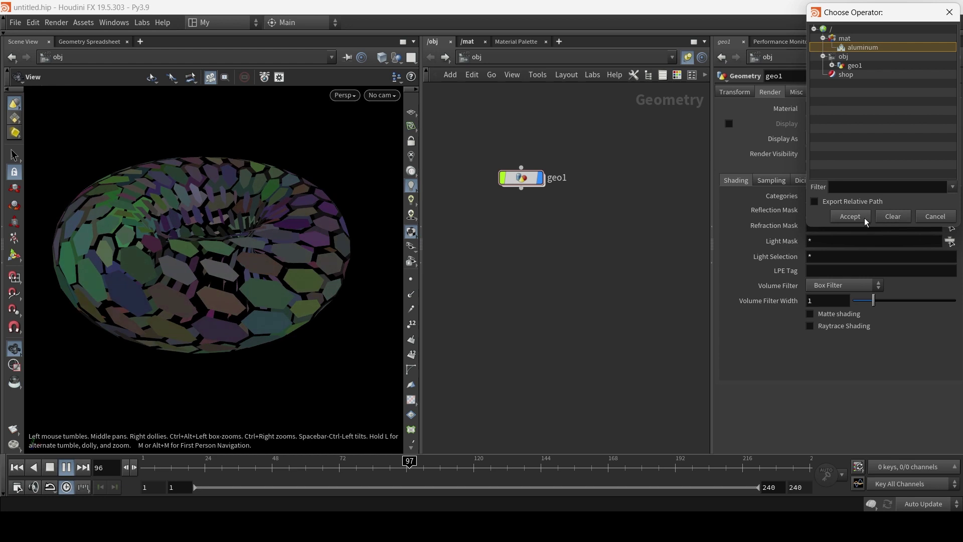
click(863, 217)
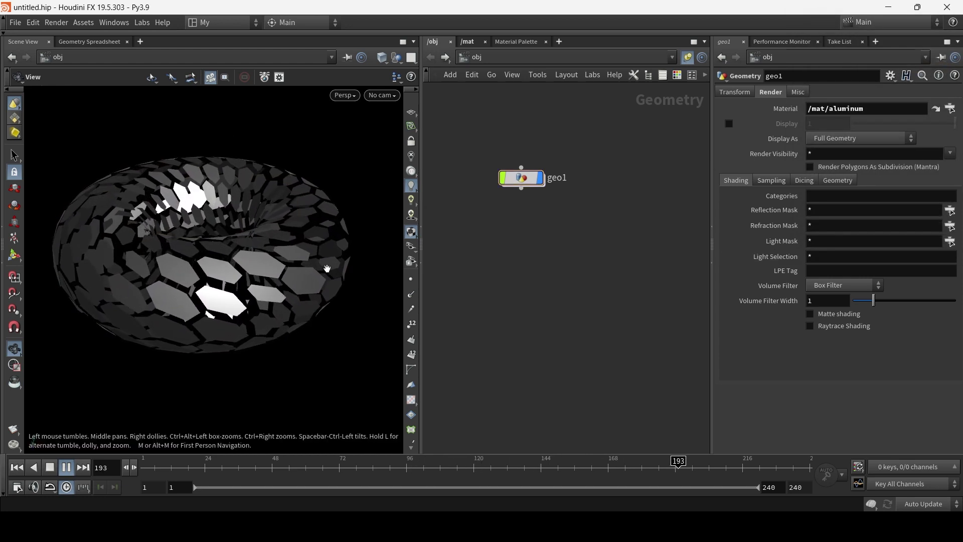
In /mat, select the aluminum shader and set its Base Color to magenta FF00FF
click(476, 43)
drag(607, 343, 543, 253)
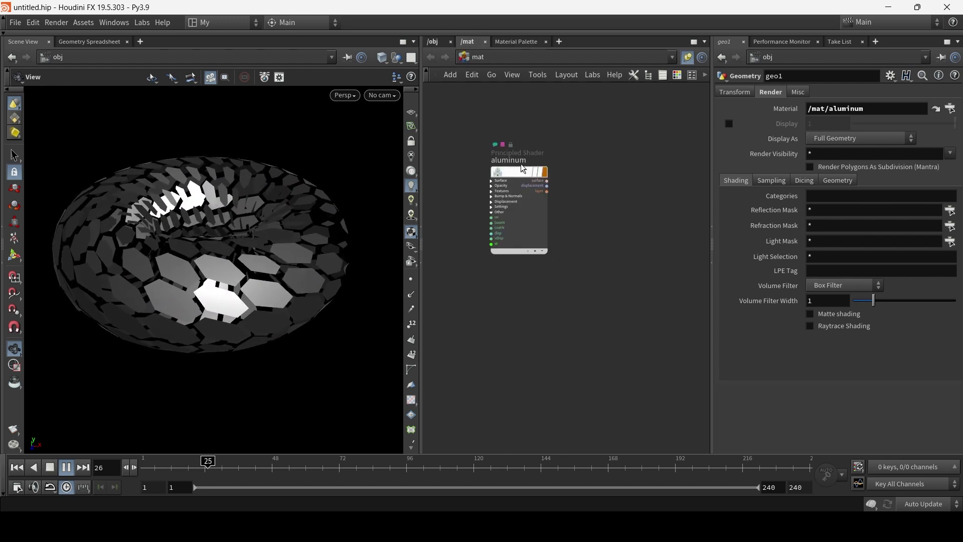
click(543, 253)
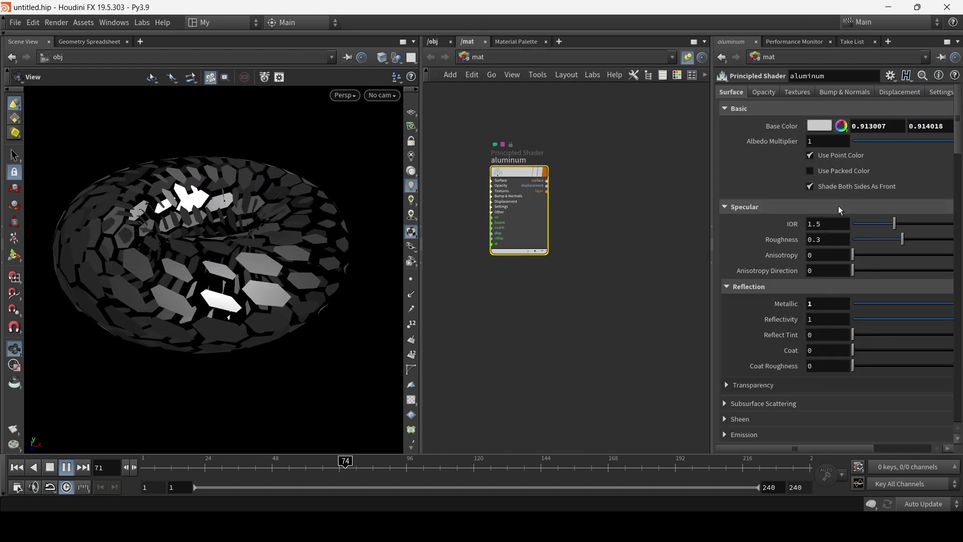
click(819, 125)
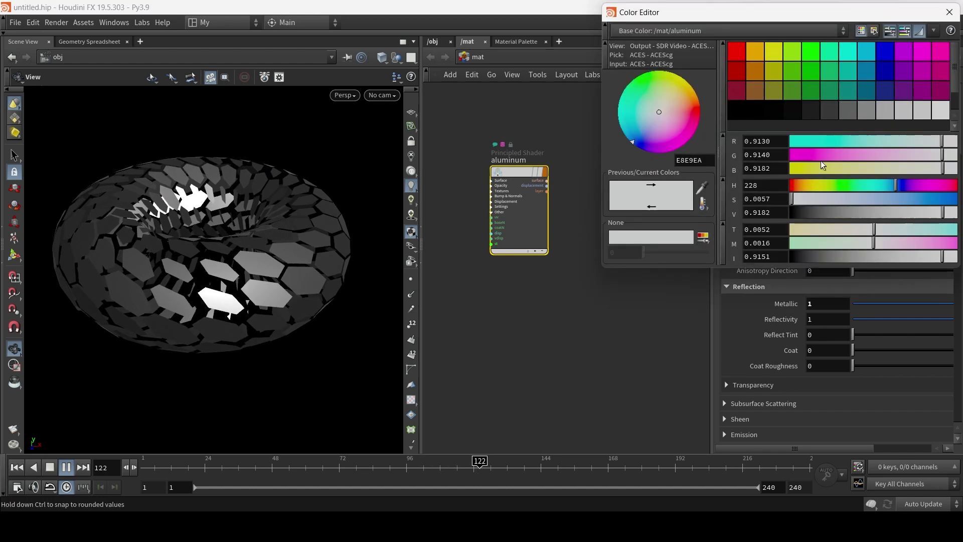
click(913, 55)
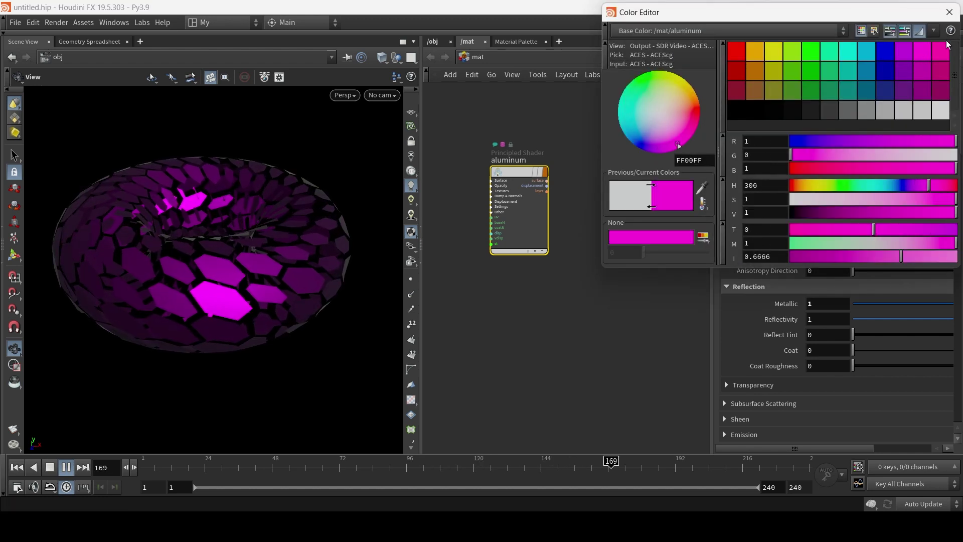
click(949, 12)
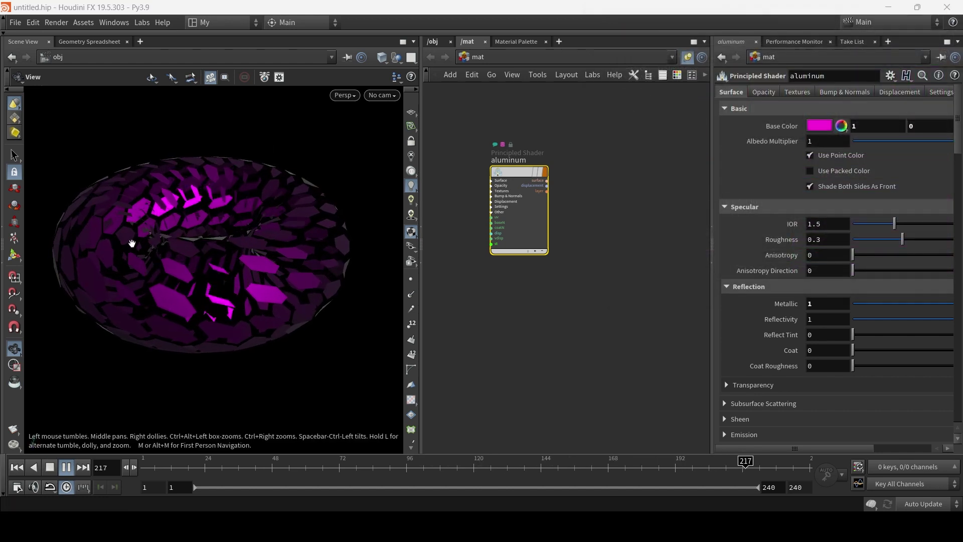
Switch the viewport to Smooth Wire Shaded and set the shader's Transparency to 0.291
click(381, 57)
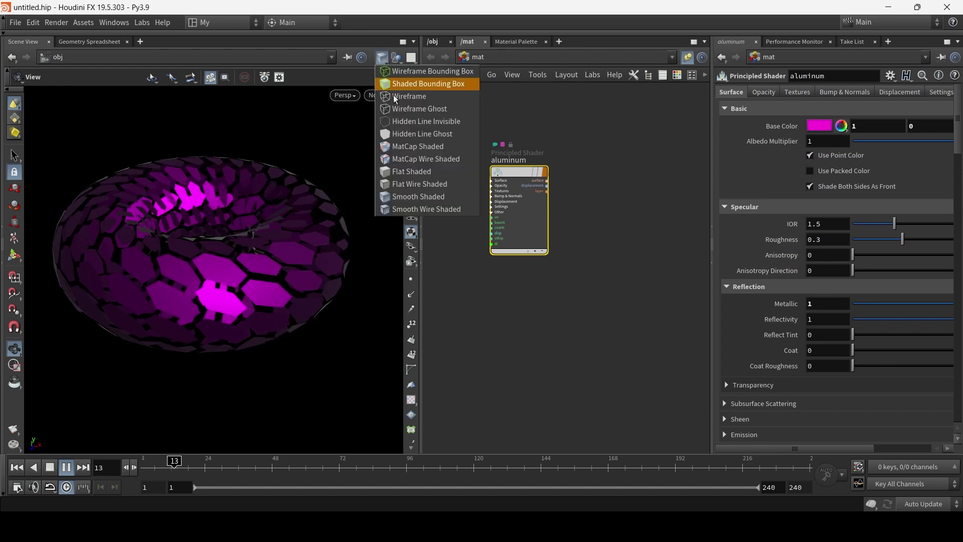
click(413, 209)
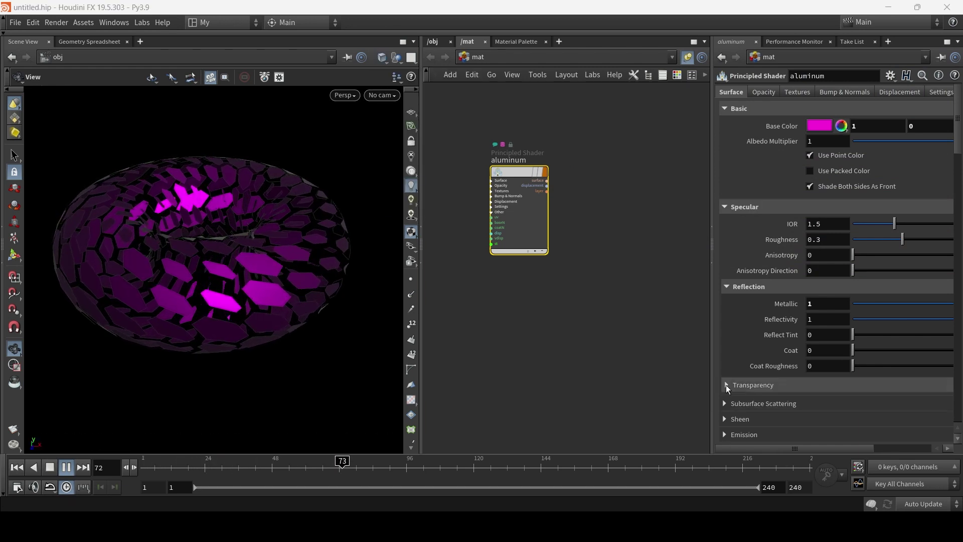
click(727, 386)
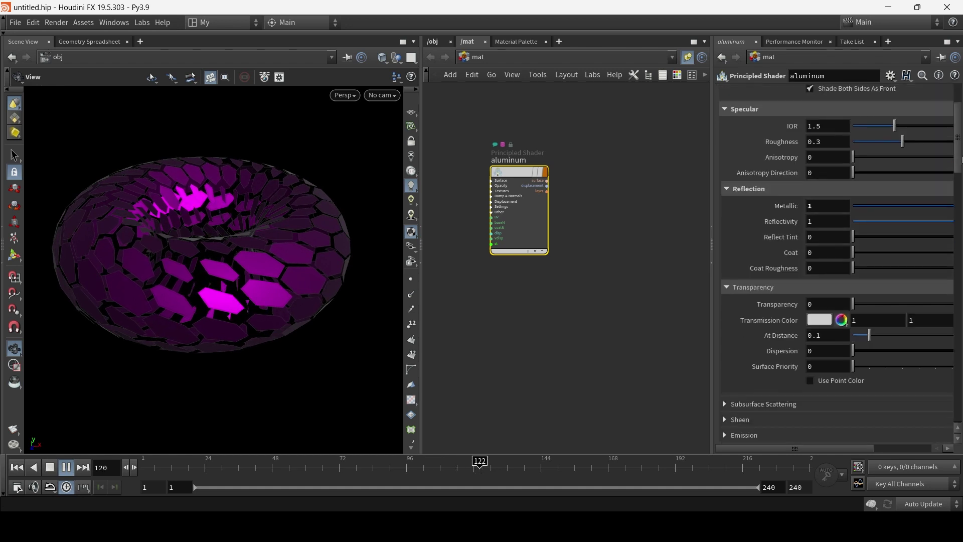
scroll(853, 301, down, 5)
mouse_move(853, 229)
mouse_down()
mouse_move(912, 230)
mouse_move(903, 242)
mouse_up()
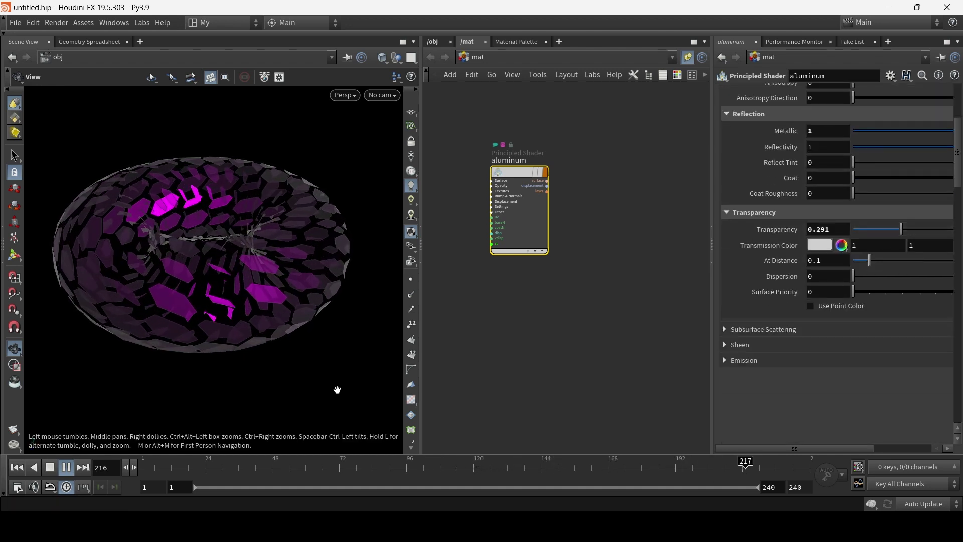